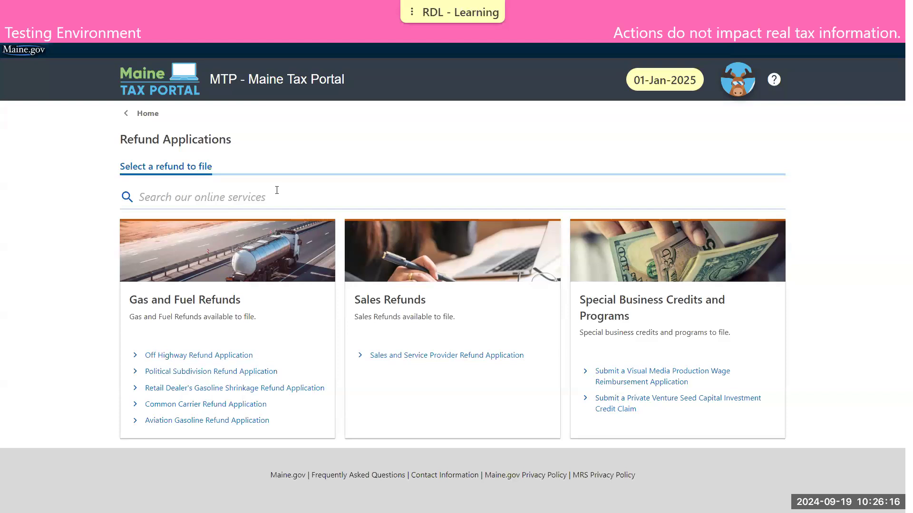
- From the portal home page, start Create a Username under Register and Apply in Quick Links
{"action": "left_click", "coordinate": [151, 113]}
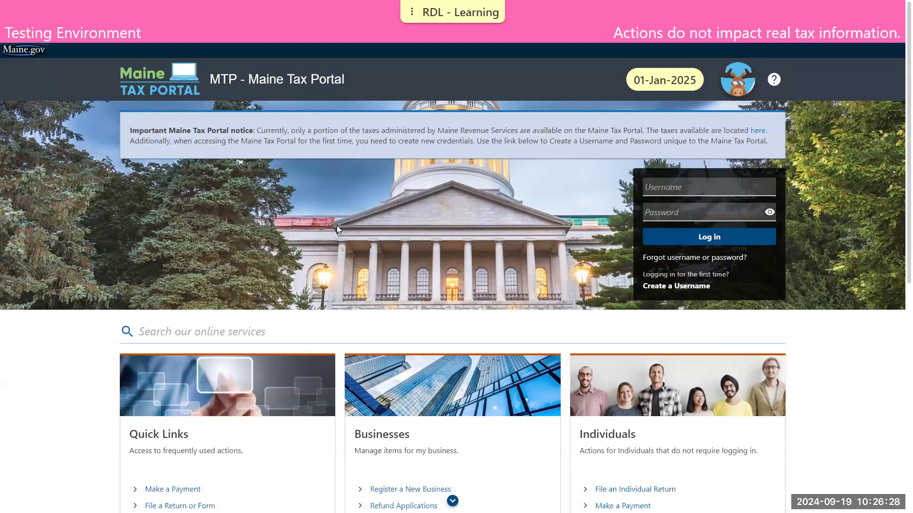
{"action": "scroll", "coordinate": [391, 239], "scroll_direction": "down", "scroll_amount": 2}
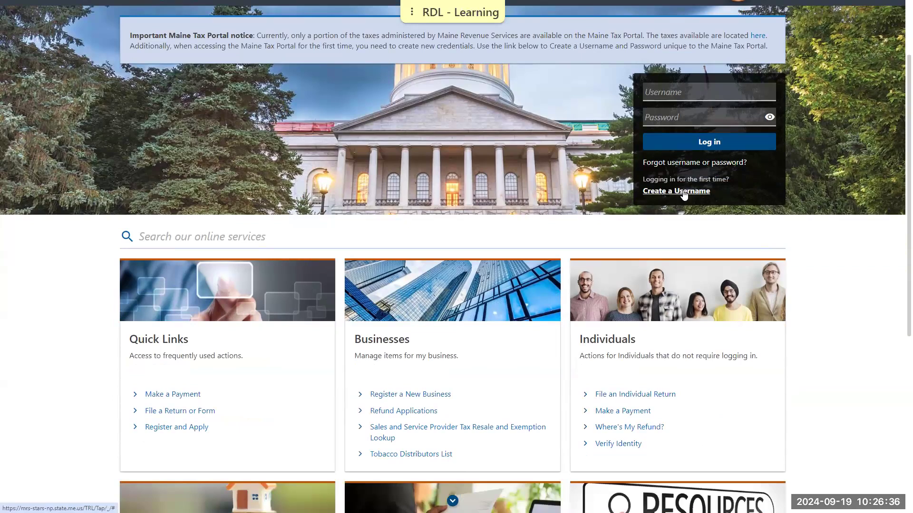
{"action": "left_click", "coordinate": [160, 428]}
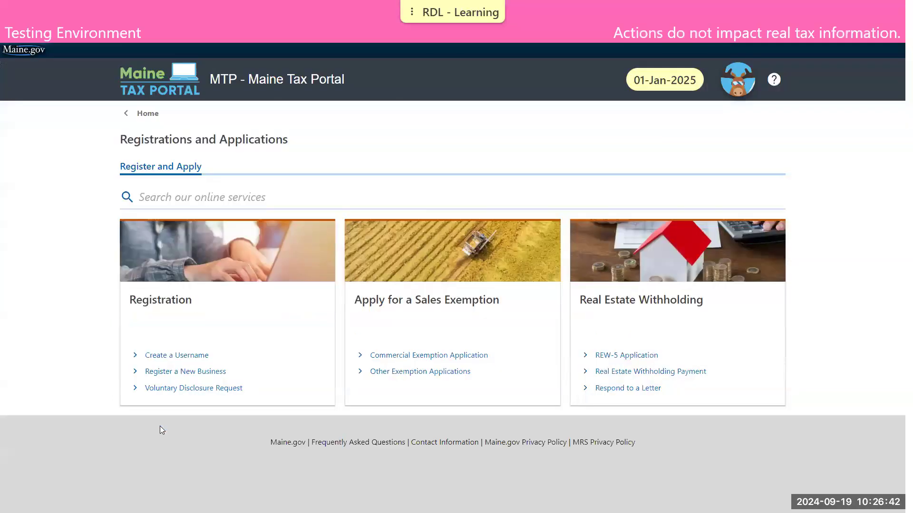
{"action": "left_click", "coordinate": [179, 356]}
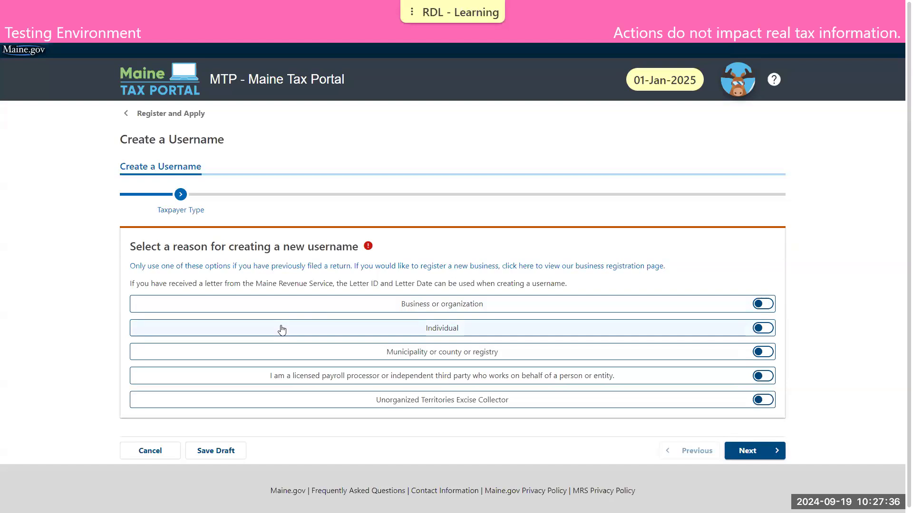
- Choose 'Business or organization' as the reason and continue past Required Information
{"action": "left_click", "coordinate": [299, 309]}
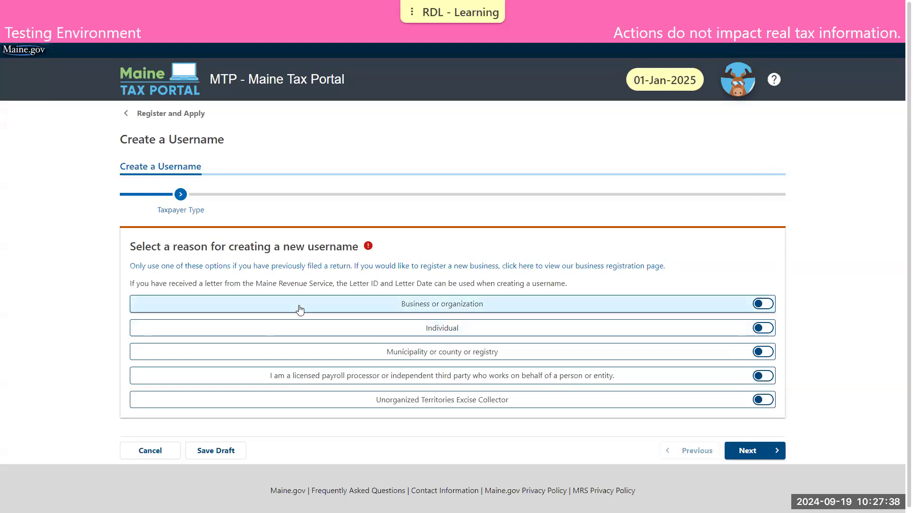
{"action": "left_click", "coordinate": [746, 451]}
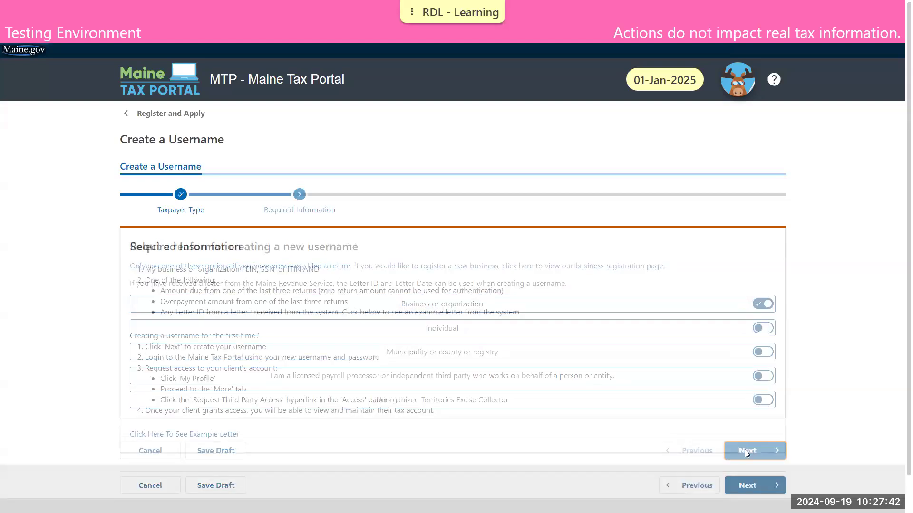
{"action": "scroll", "coordinate": [425, 281], "scroll_direction": "down", "scroll_amount": 1}
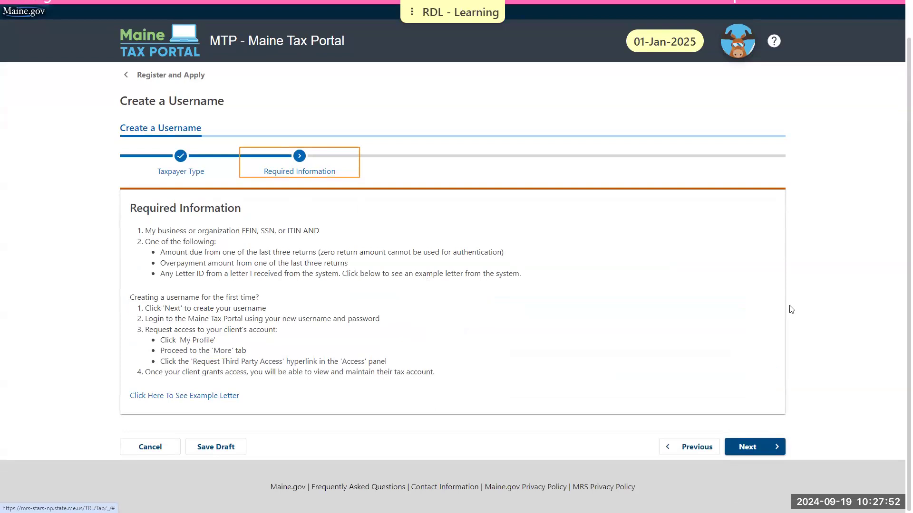
{"action": "left_click", "coordinate": [763, 446]}
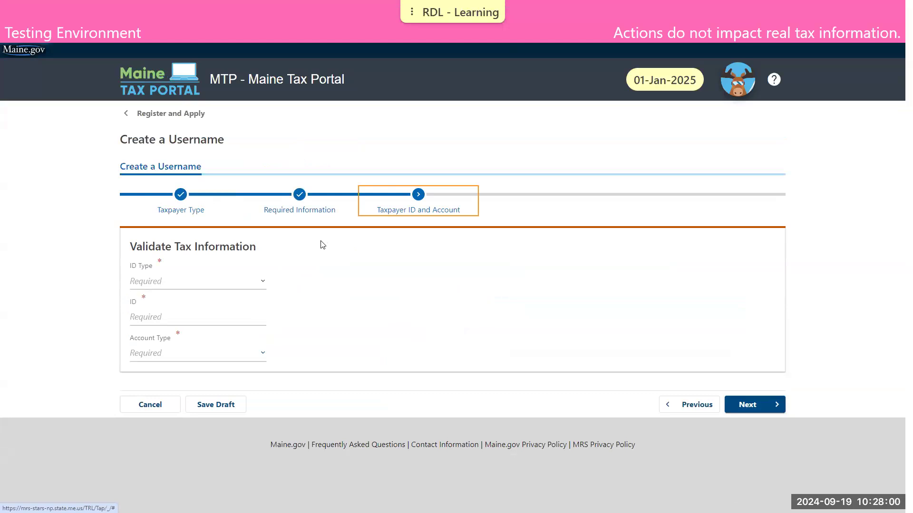
- Validate with ID type Federal Employer ID, the business's FEIN, and account type Retail Dealers Gasoline Shrinkage
{"action": "left_click", "coordinate": [213, 282]}
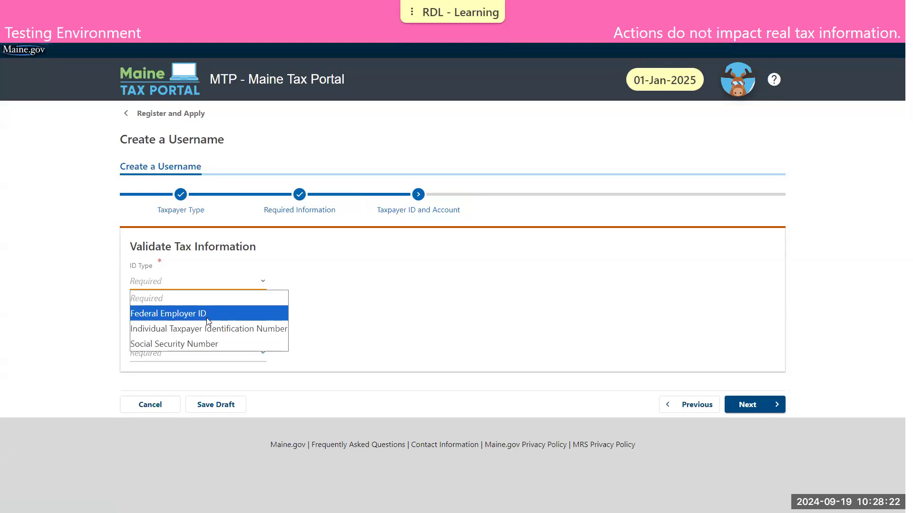
{"action": "left_click", "coordinate": [207, 315]}
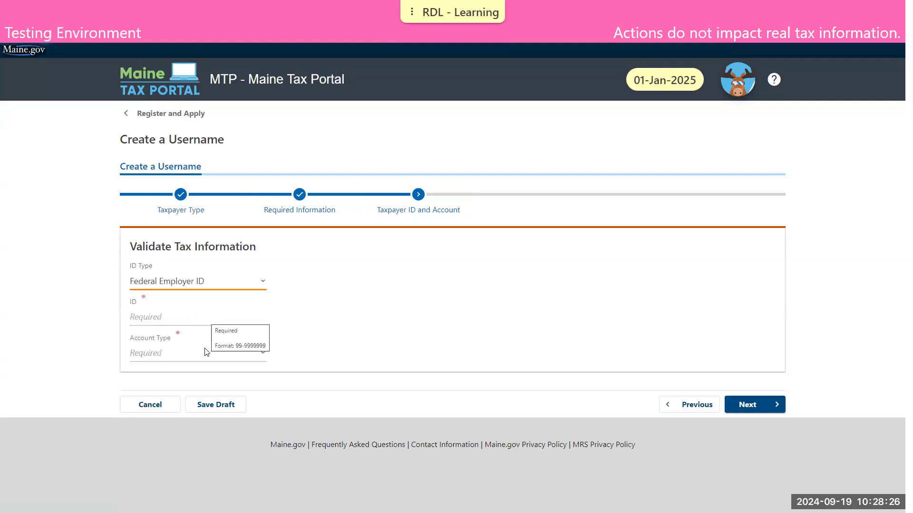
{"action": "left_click", "coordinate": [161, 318]}
{"action": "type", "text": "3"}
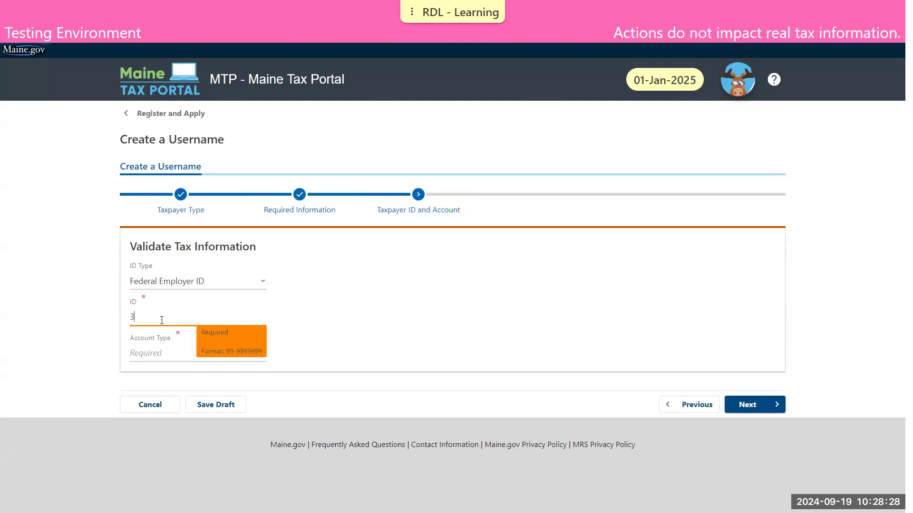
{"action": "type", "text": "6-3636363"}
{"action": "left_click", "coordinate": [167, 368]}
{"action": "left_click", "coordinate": [169, 365]}
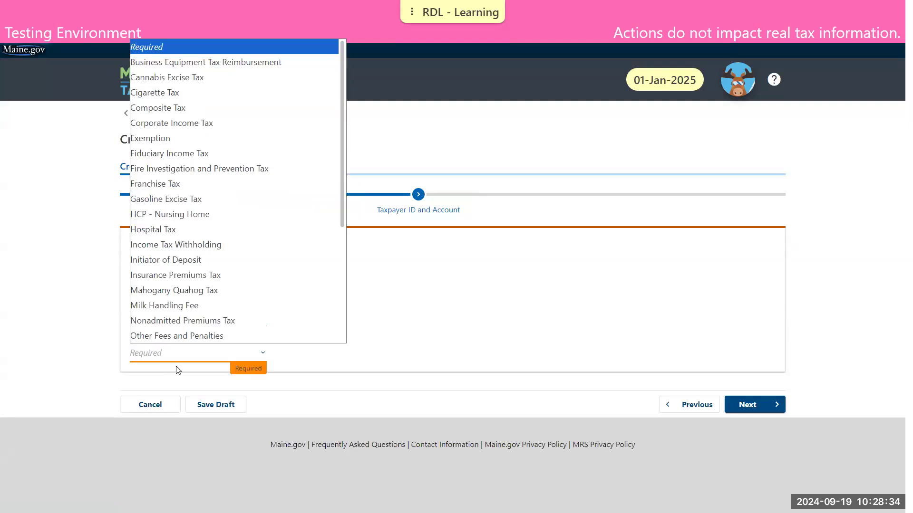
{"action": "key", "text": "m"}
{"action": "scroll", "coordinate": [269, 211], "scroll_direction": "down", "scroll_amount": 4}
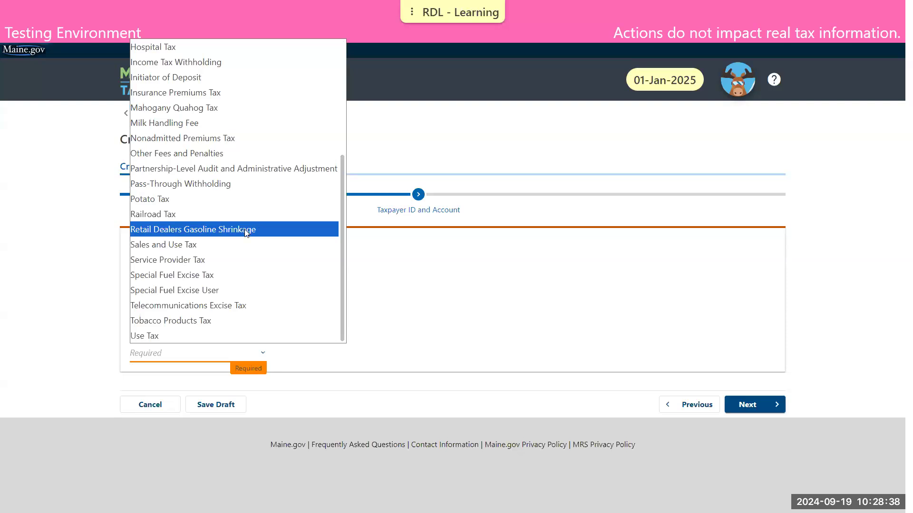
{"action": "left_click", "coordinate": [246, 231]}
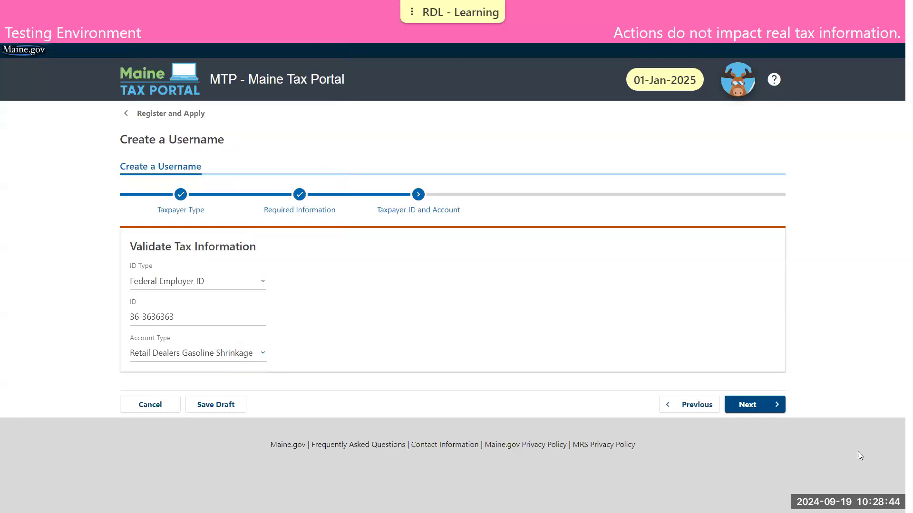
{"action": "left_click", "coordinate": [758, 409]}
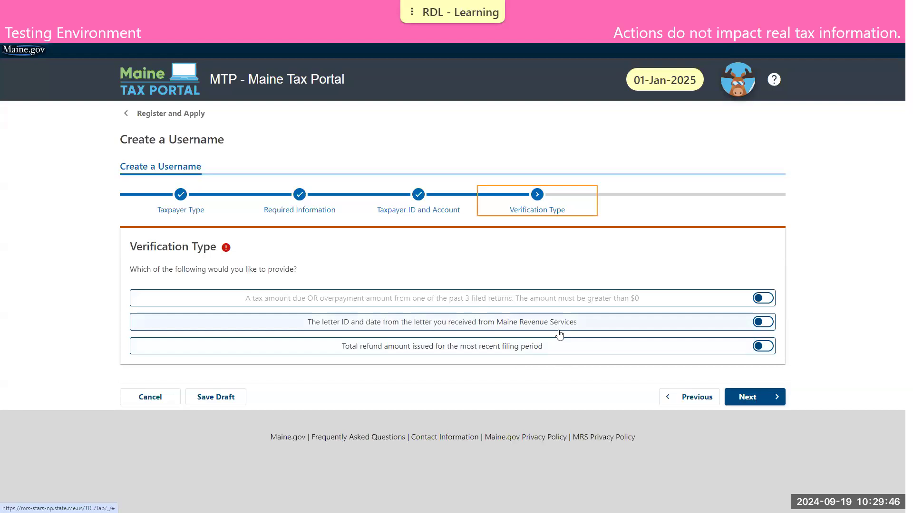
- Verify by letter, pasting the Letter ID from the PDF and entering letter date 09/04/2024
{"action": "left_click", "coordinate": [560, 335]}
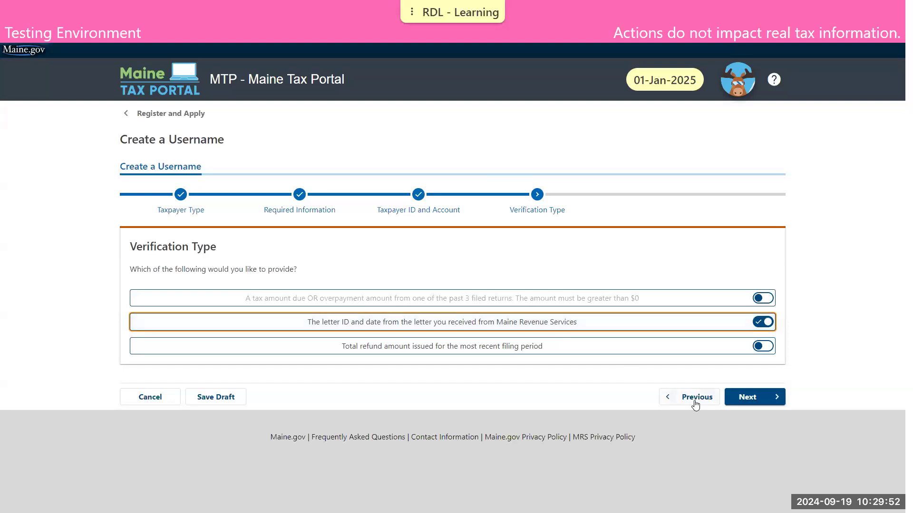
{"action": "left_click", "coordinate": [746, 395]}
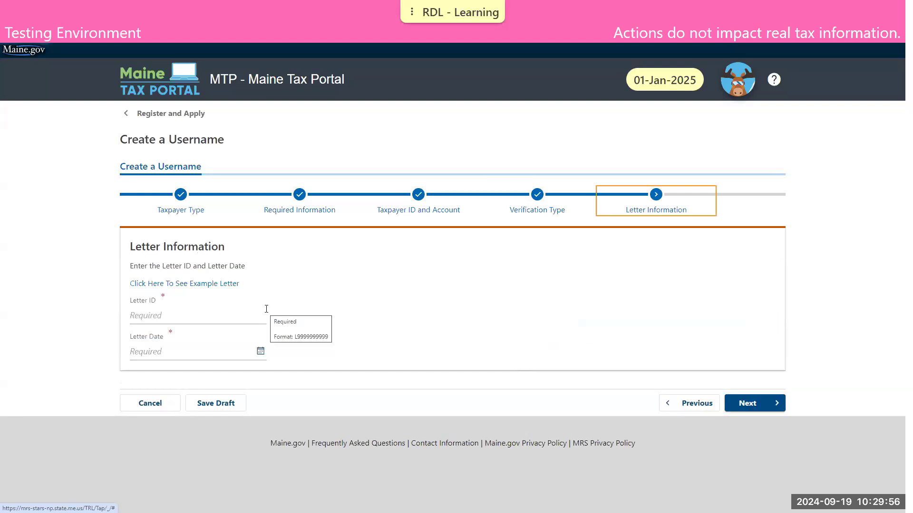
{"action": "key", "text": "alt+Tab"}
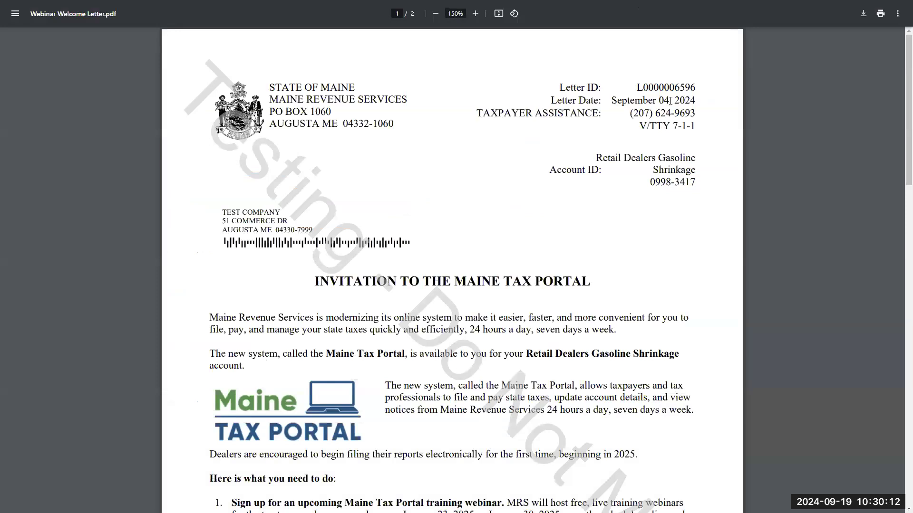
{"action": "key", "text": "alt+Tab"}
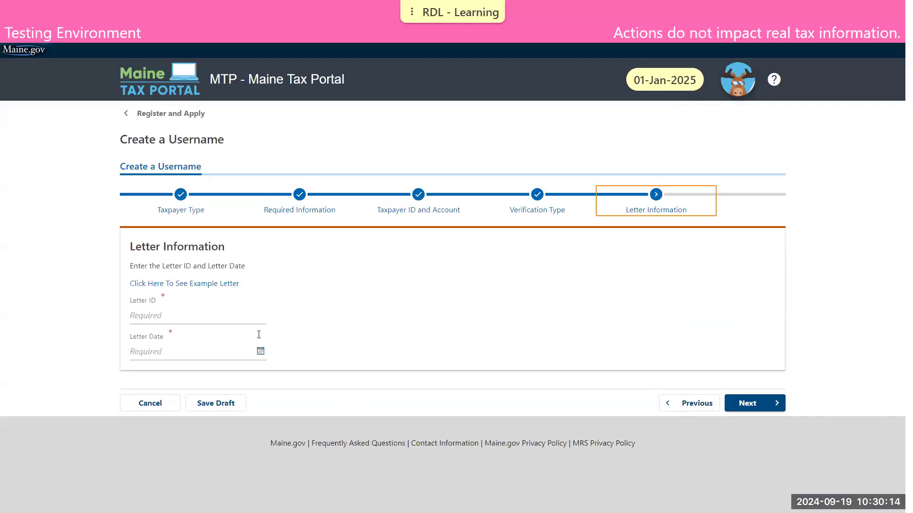
{"action": "left_click", "coordinate": [176, 316]}
{"action": "key", "text": "ctrl+v"}
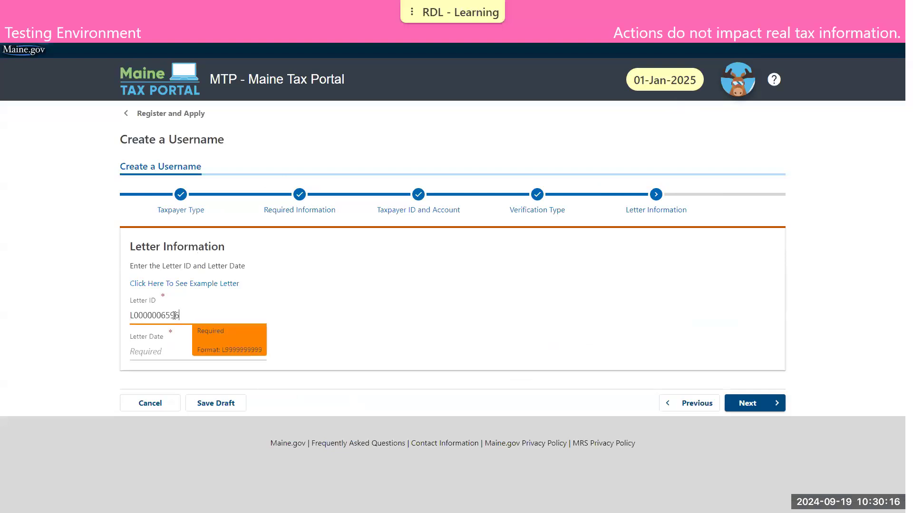
{"action": "left_click", "coordinate": [156, 351]}
{"action": "type", "text": "09/04/2024"}
{"action": "key", "text": "Tab"}
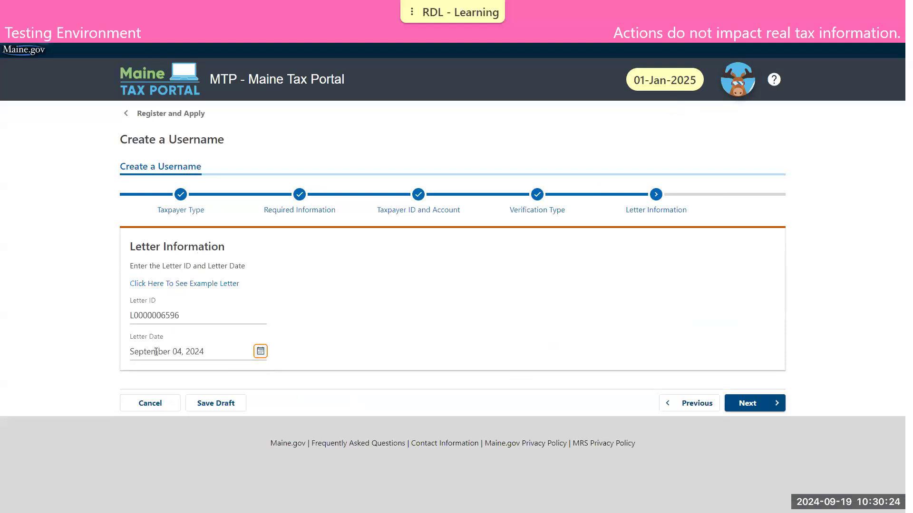
{"action": "left_click", "coordinate": [748, 403]}
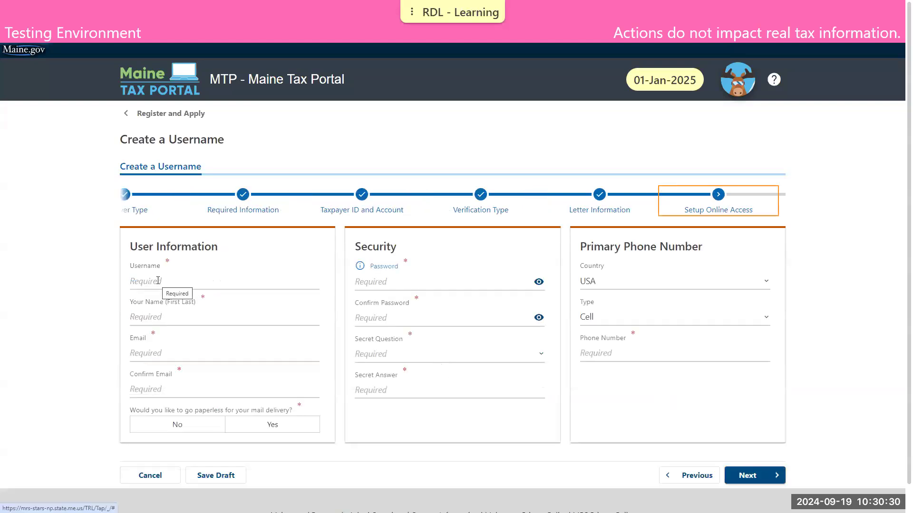
- Enter username TEST, the user's full name and e-mail twice, keeping paperless delivery at No
{"action": "left_click", "coordinate": [158, 280]}
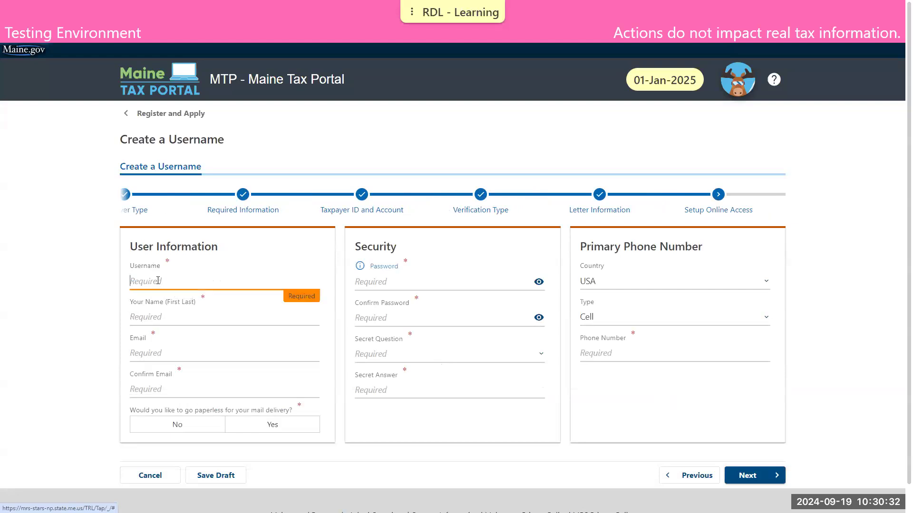
{"action": "type", "text": "TEST"}
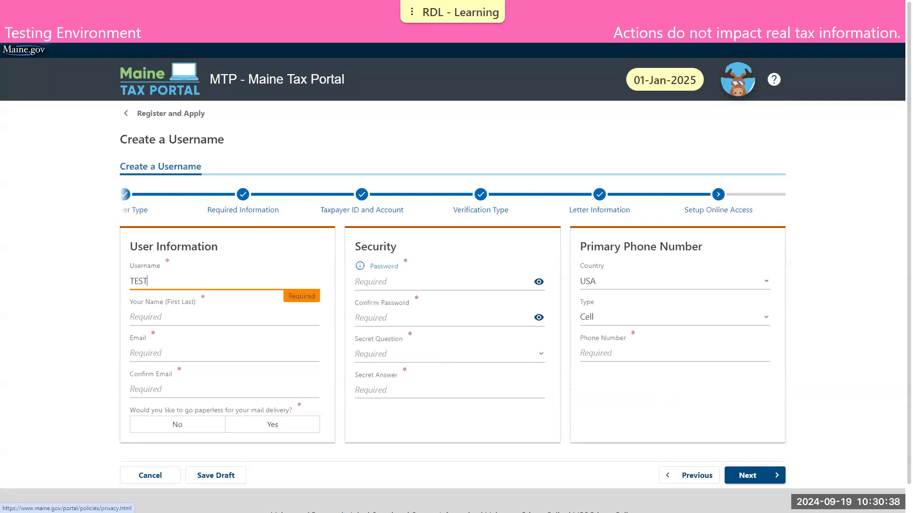
{"action": "left_click", "coordinate": [143, 317]}
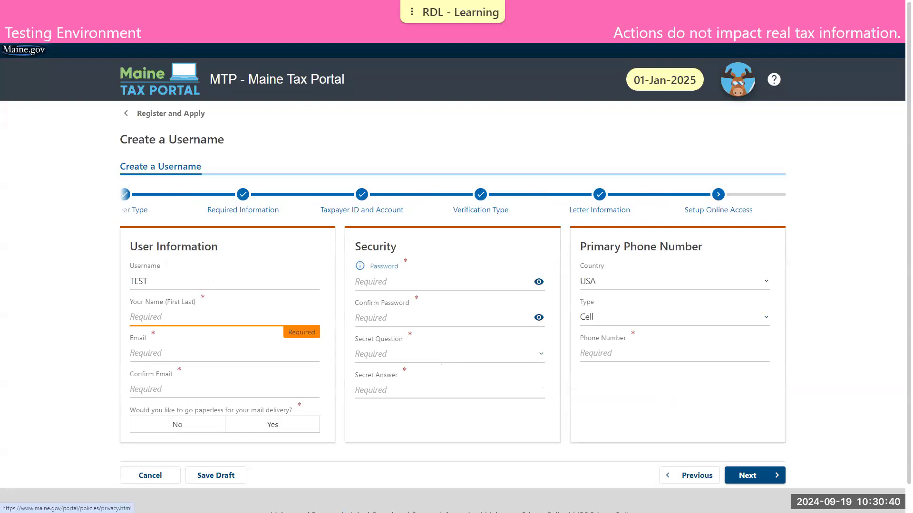
{"action": "type", "text": "TOM TAXPAYER"}
{"action": "left_click", "coordinate": [142, 352]}
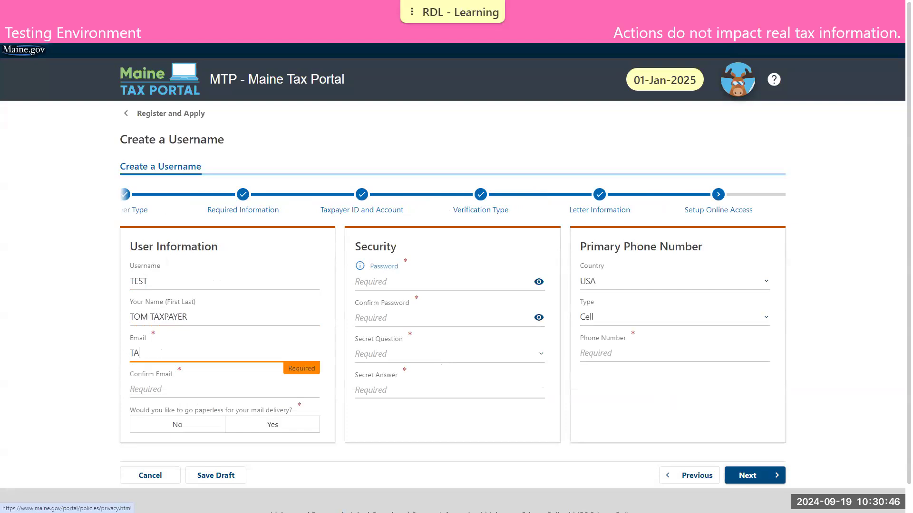
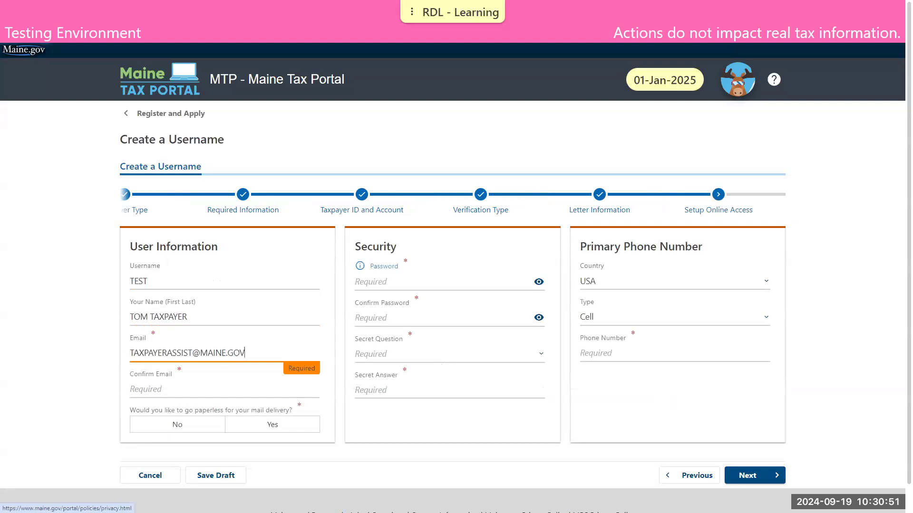
{"action": "key", "text": "Tab"}
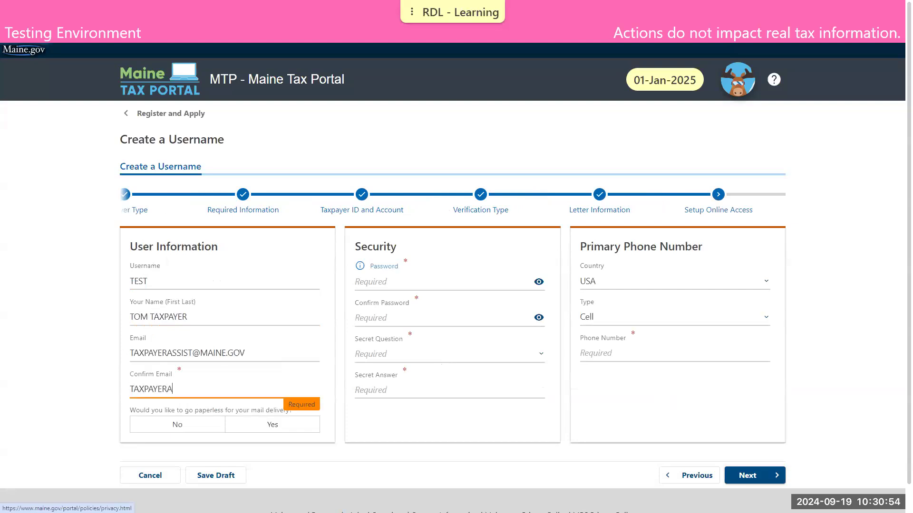
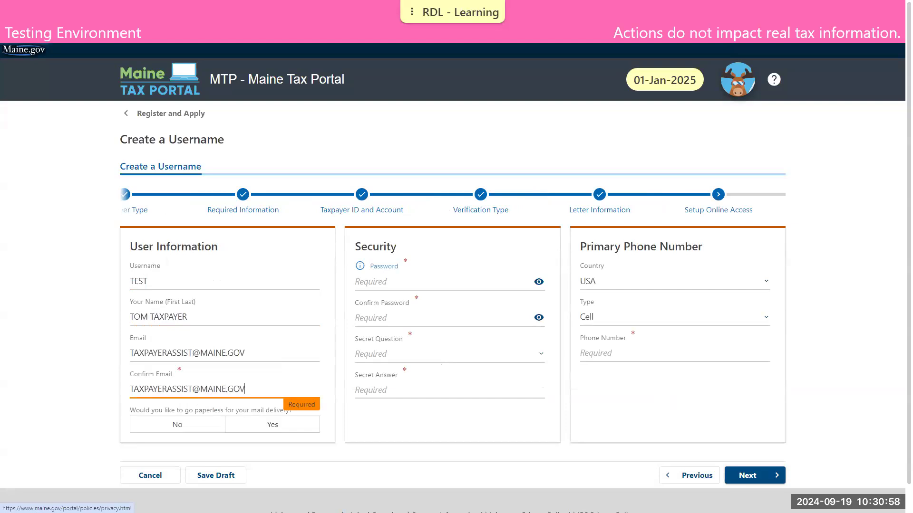
{"action": "left_click", "coordinate": [174, 428]}
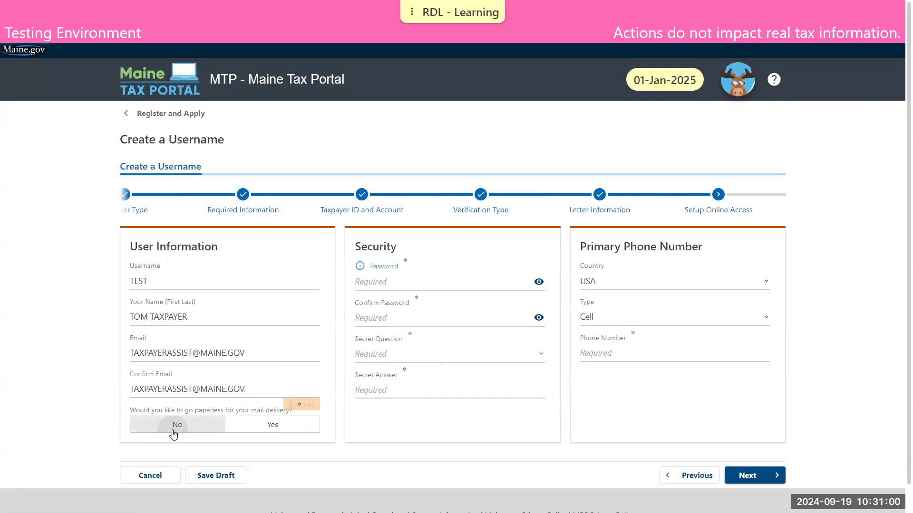
{"action": "left_click", "coordinate": [489, 425]}
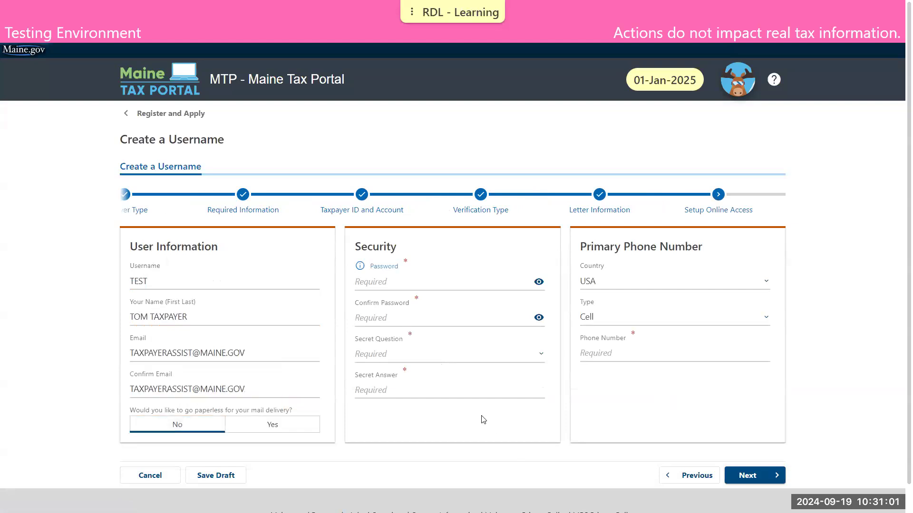
{"action": "left_click", "coordinate": [439, 278]}
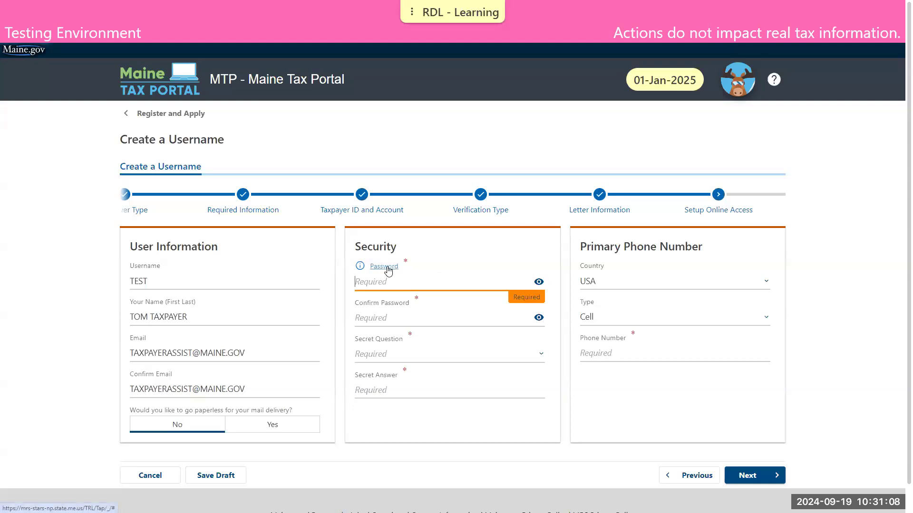
- Enter the account password and its matching confirmation, checking the password requirements
{"action": "left_click", "coordinate": [386, 267]}
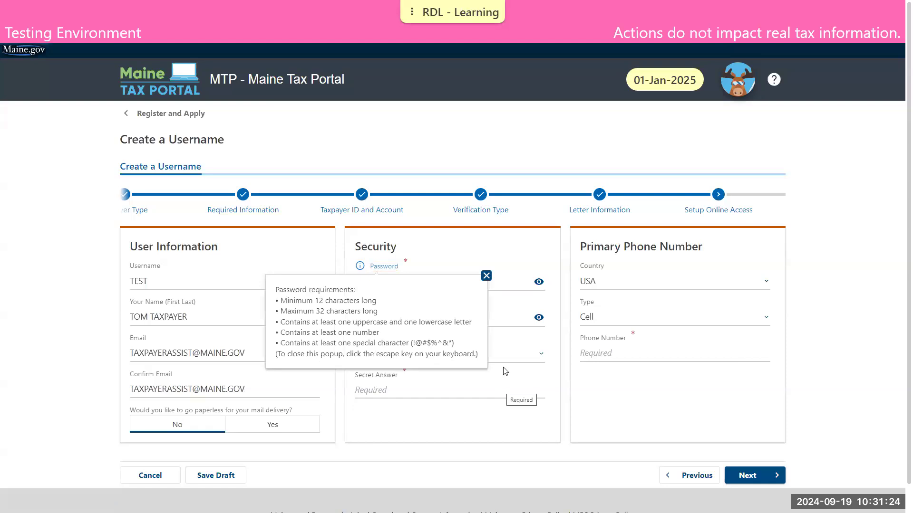
{"action": "left_click", "coordinate": [486, 277]}
{"action": "left_click", "coordinate": [458, 277]}
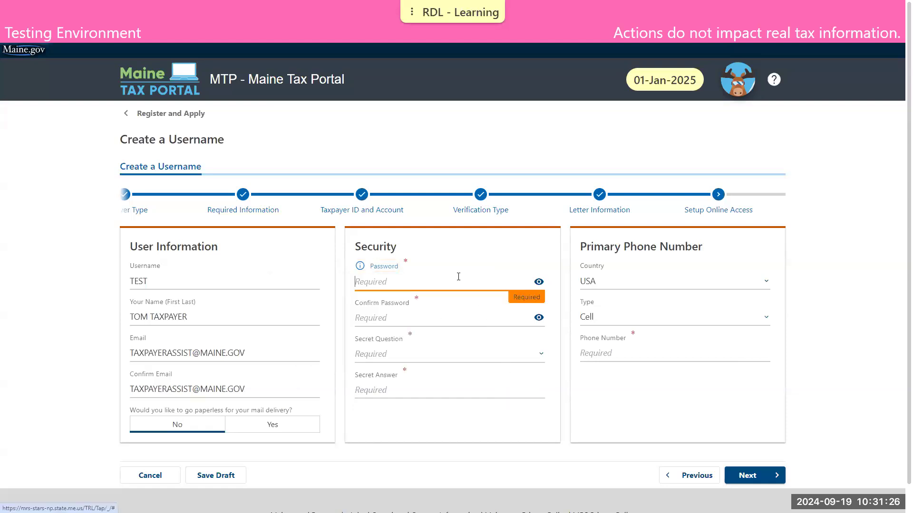
{"action": "type", "text": "•••••••••"}
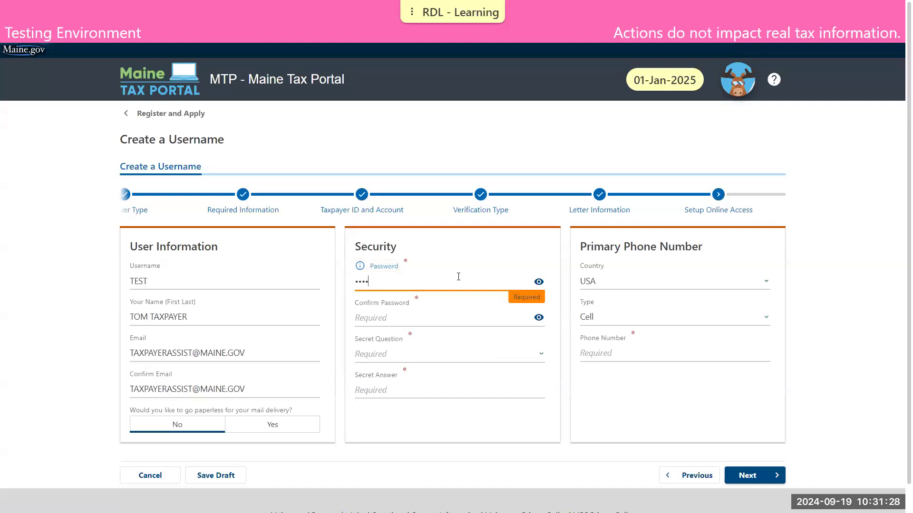
{"action": "type", "text": "•••"}
{"action": "left_click", "coordinate": [539, 282]}
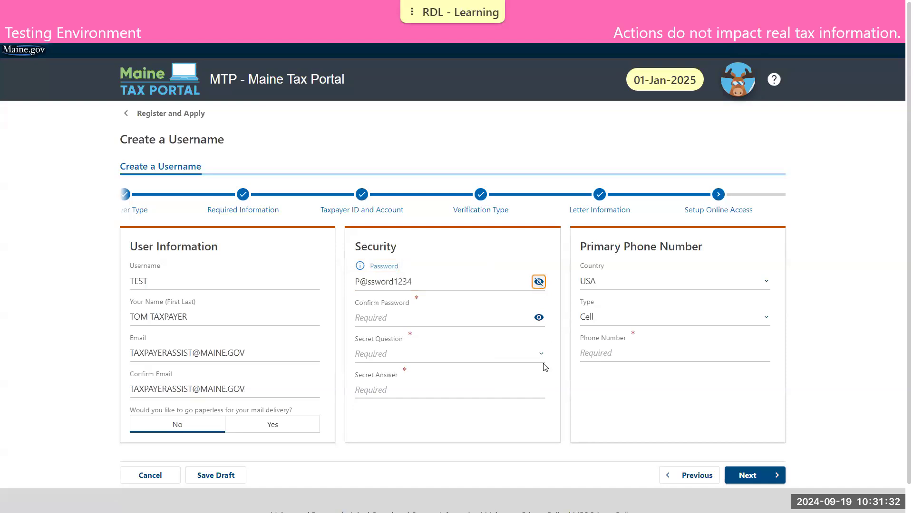
{"action": "left_click", "coordinate": [539, 318]}
{"action": "left_click", "coordinate": [435, 322]}
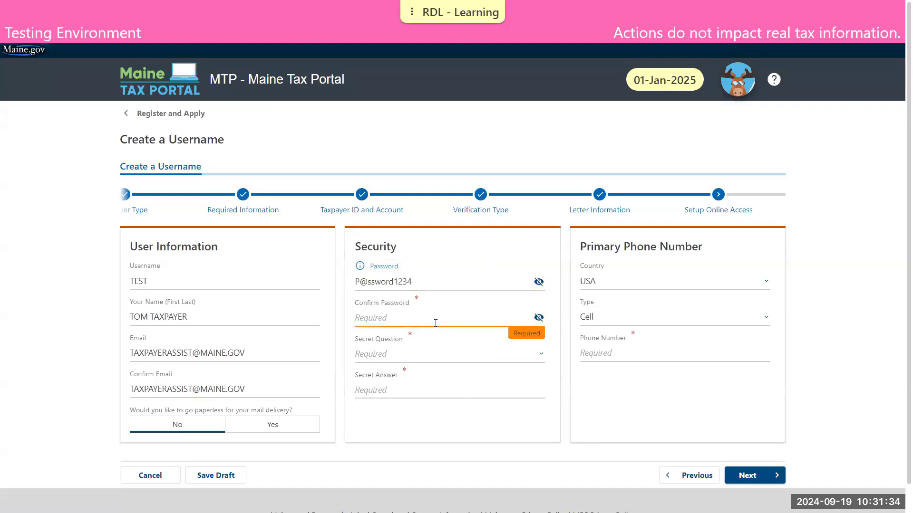
{"action": "type", "text": "P@ssword1234"}
{"action": "key", "text": "Tab"}
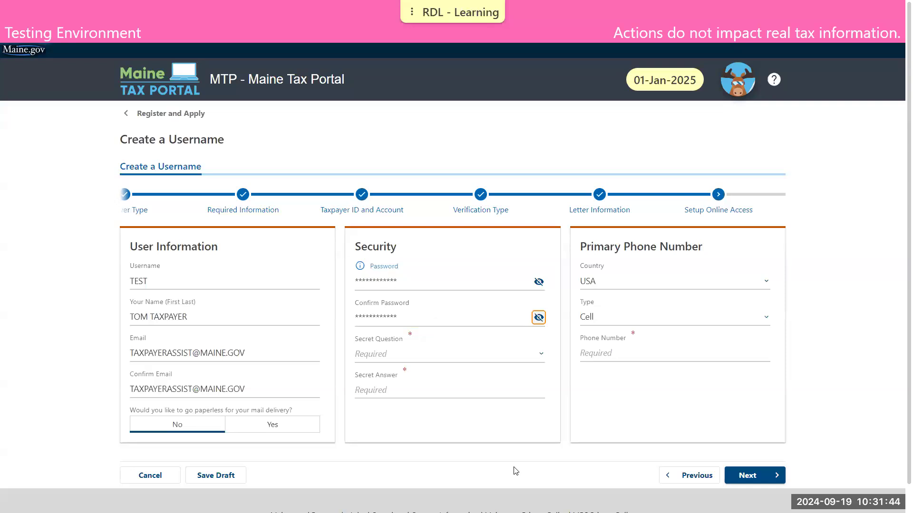
{"action": "left_click", "coordinate": [472, 354]}
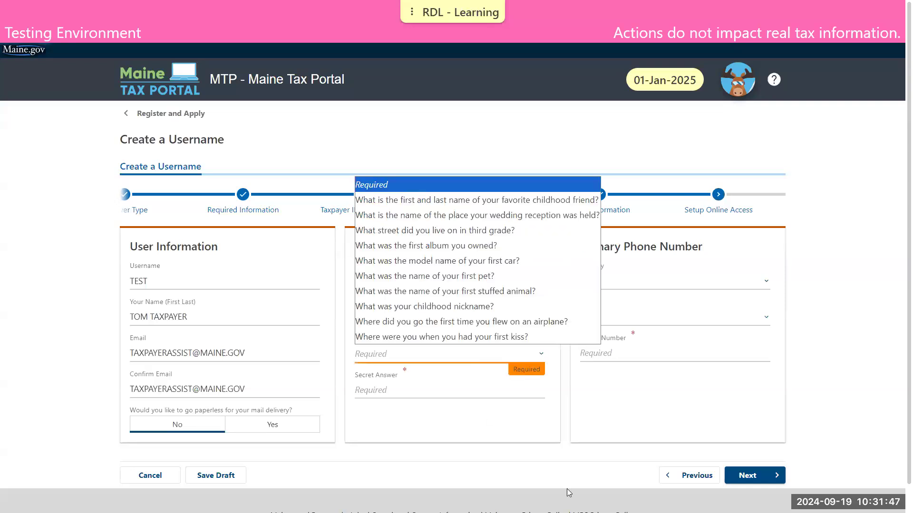
{"action": "left_click", "coordinate": [452, 200]}
{"action": "left_click", "coordinate": [380, 389]}
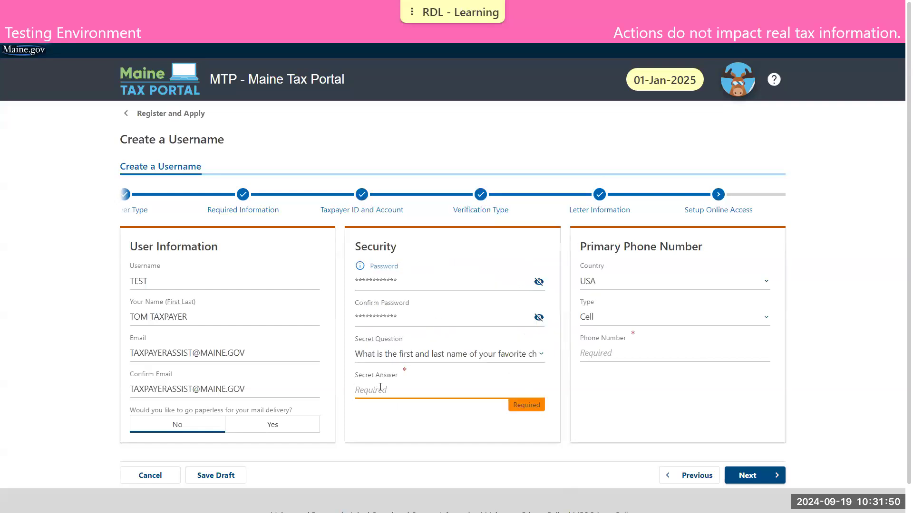
{"action": "type", "text": "Test"}
{"action": "left_click", "coordinate": [688, 401]}
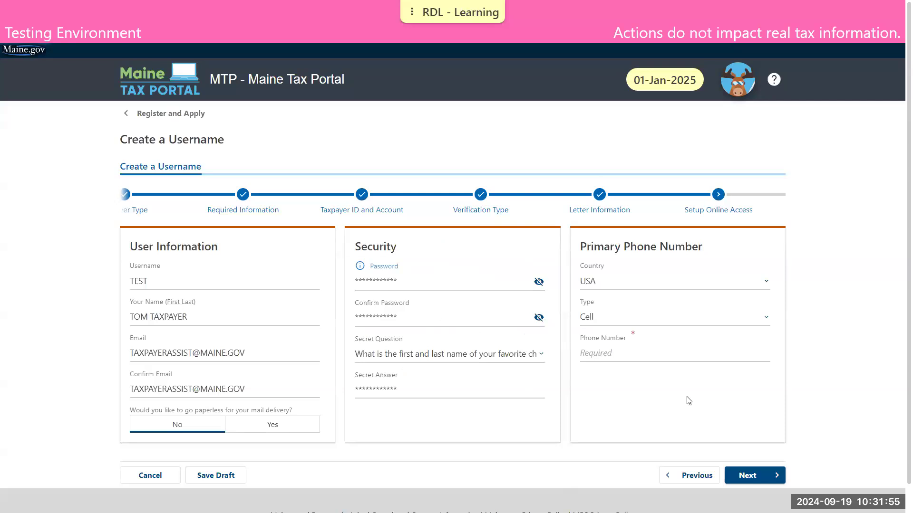
- Add a Business phone number with no extension and proceed to the Registration Summary
{"action": "left_click", "coordinate": [625, 317]}
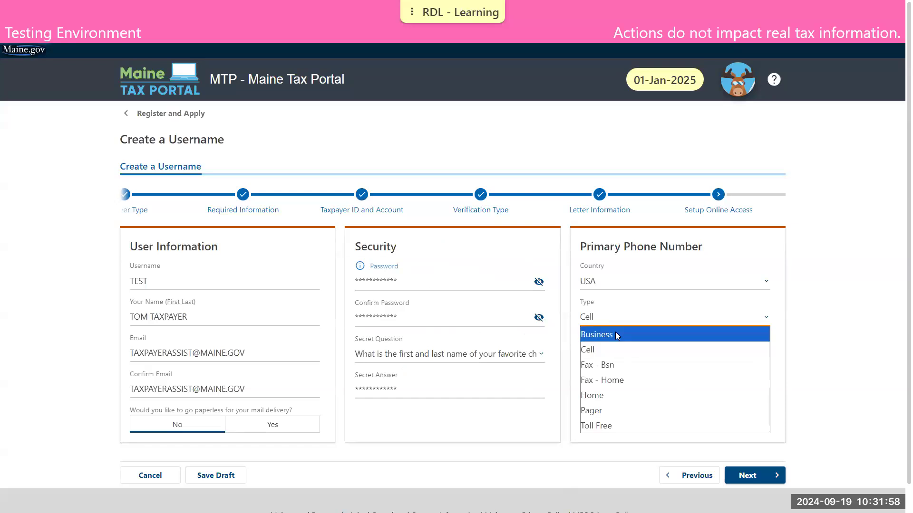
{"action": "left_click", "coordinate": [616, 335]}
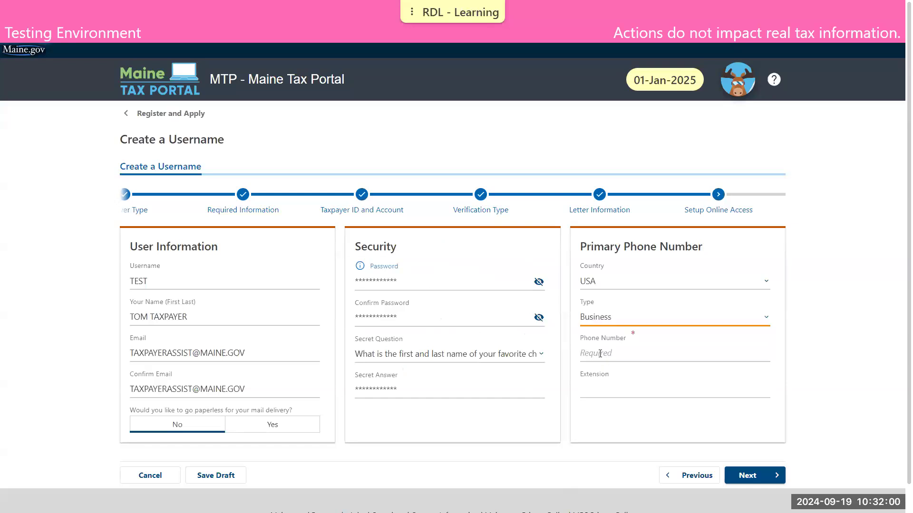
{"action": "left_click", "coordinate": [600, 354]}
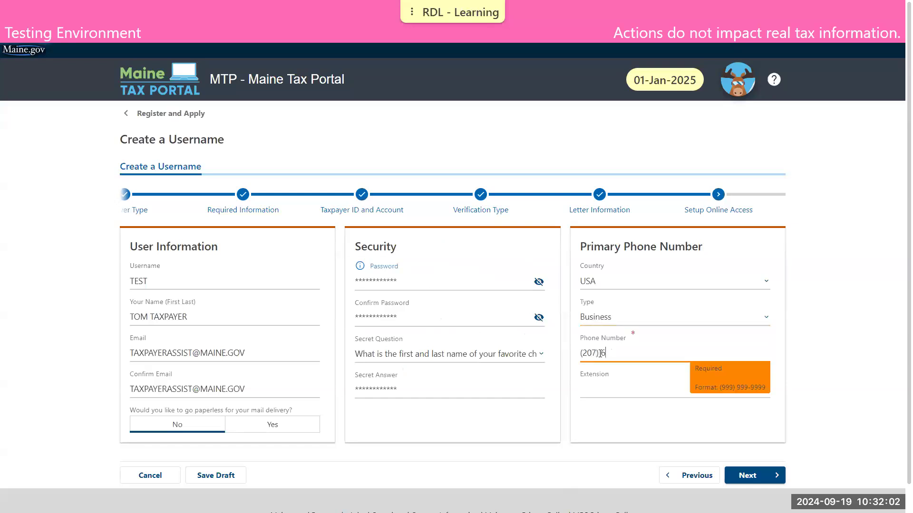
{"action": "left_click", "coordinate": [623, 373]}
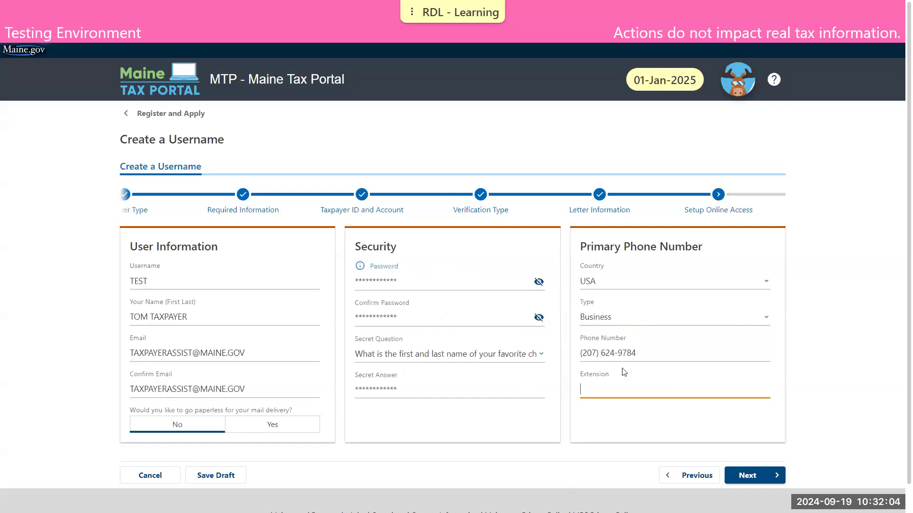
{"action": "left_click", "coordinate": [623, 435]}
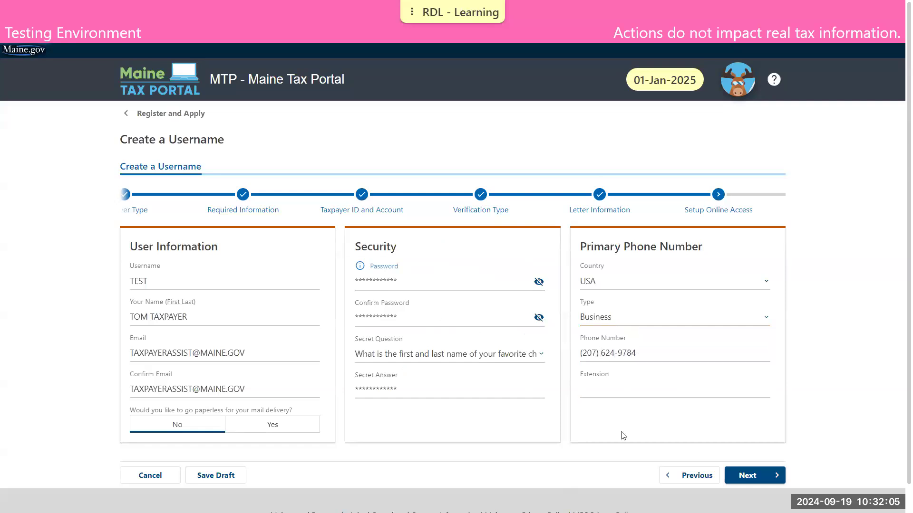
{"action": "left_click", "coordinate": [758, 471]}
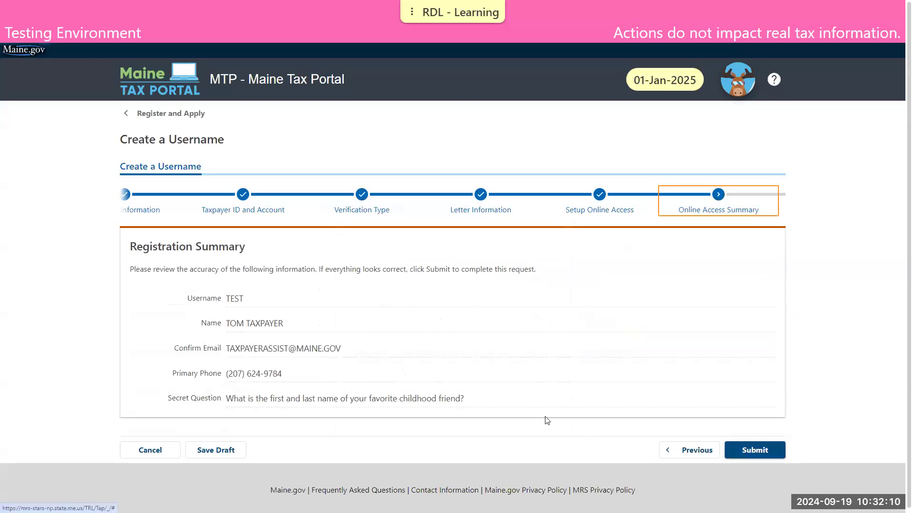
- Submit the registration, entering and confirming the notification e-mail address in the dialog
{"action": "left_click", "coordinate": [766, 453]}
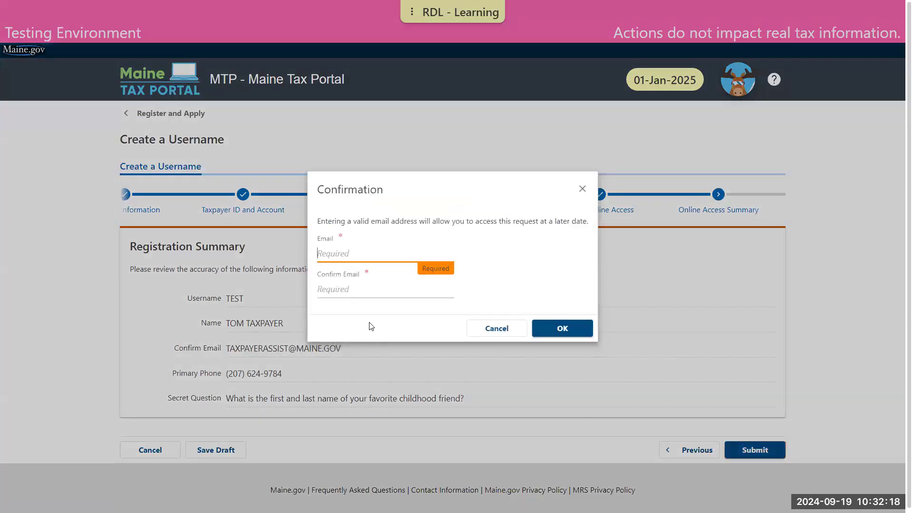
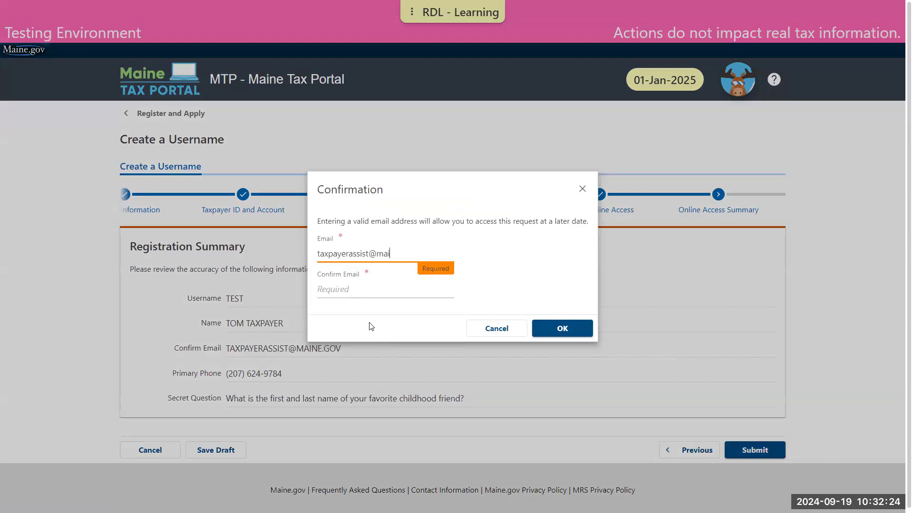
{"action": "key", "text": "Tab"}
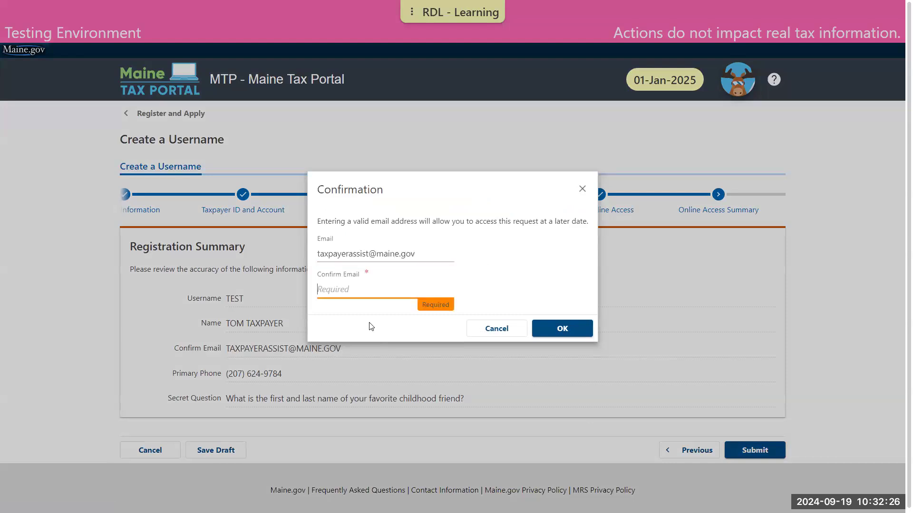
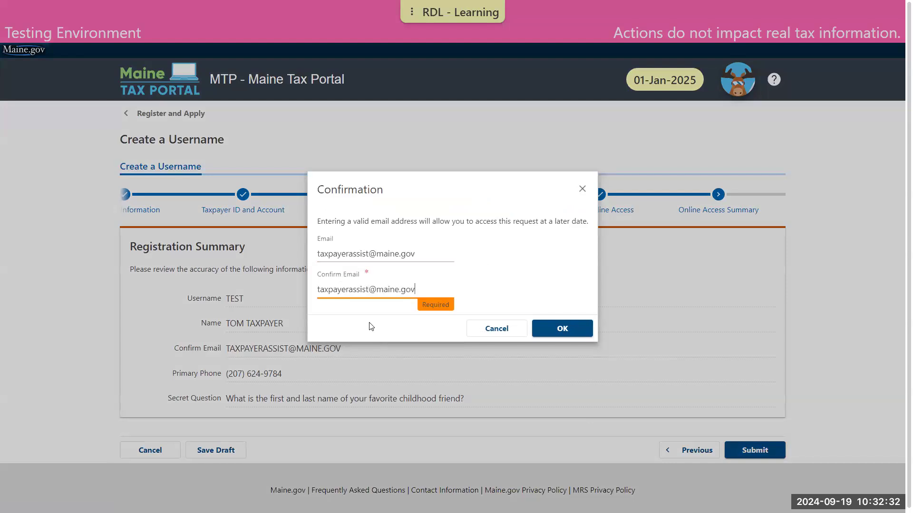
{"action": "left_click", "coordinate": [559, 331]}
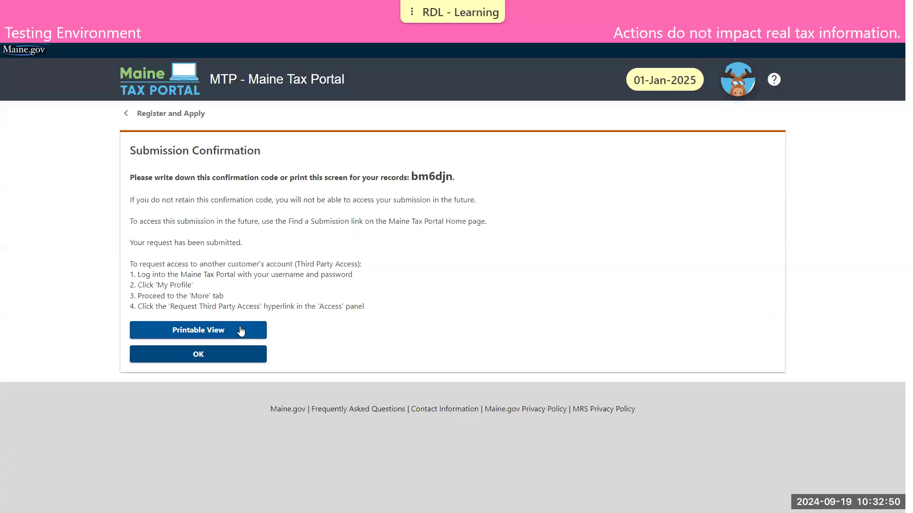
- Close the confirmation, return Home, and enter username 'Test' and the password in the login box
{"action": "left_click", "coordinate": [228, 355]}
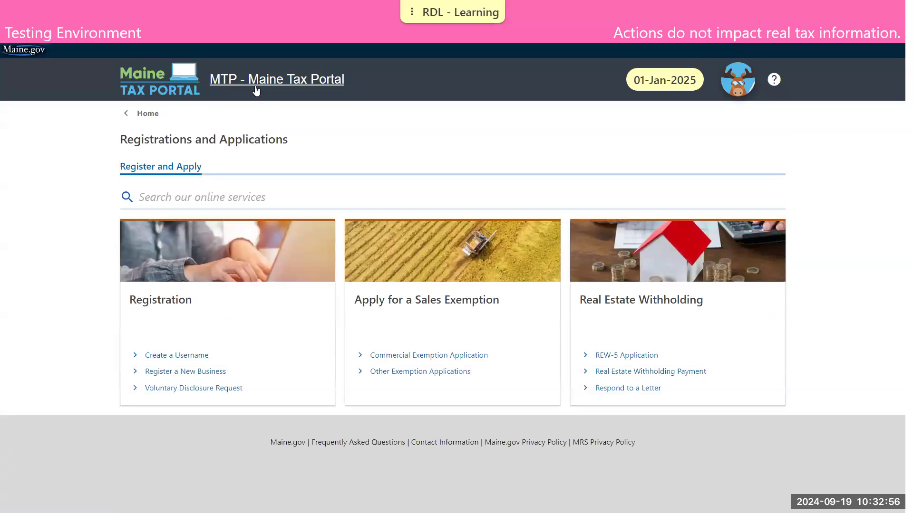
{"action": "left_click", "coordinate": [152, 114]}
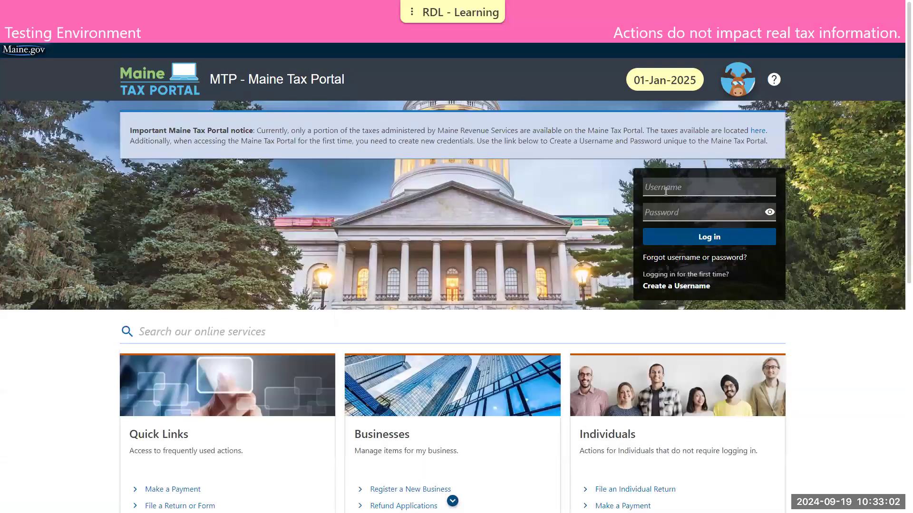
{"action": "left_click", "coordinate": [662, 184]}
{"action": "type", "text": "Test"}
{"action": "key", "text": "Tab"}
{"action": "type", "text": "•"}
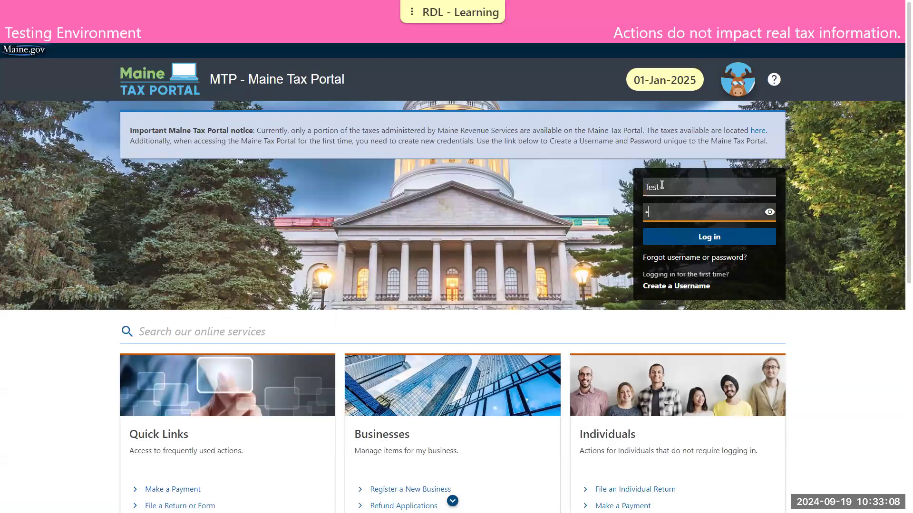
{"action": "type", "text": "•••••••••••"}
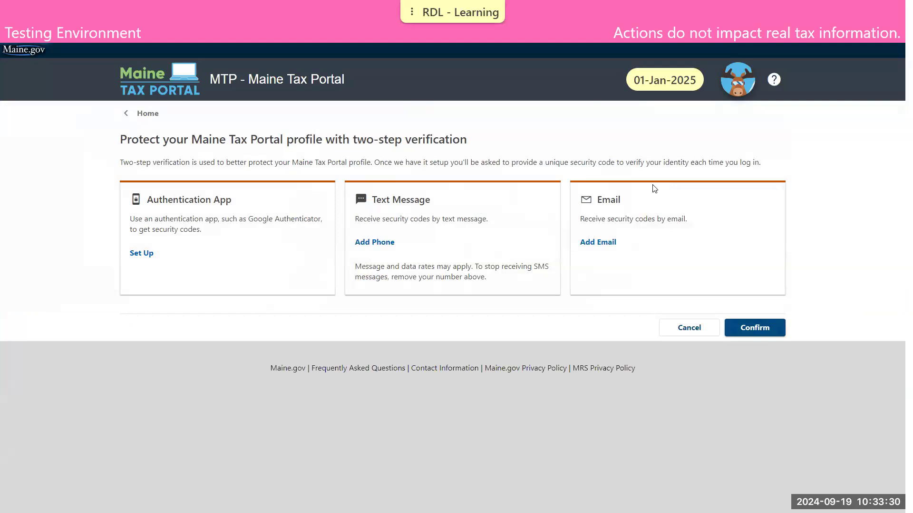
- Add the e-mail as a two-step verification method, confirm its security code, and save the settings
{"action": "left_click", "coordinate": [601, 242]}
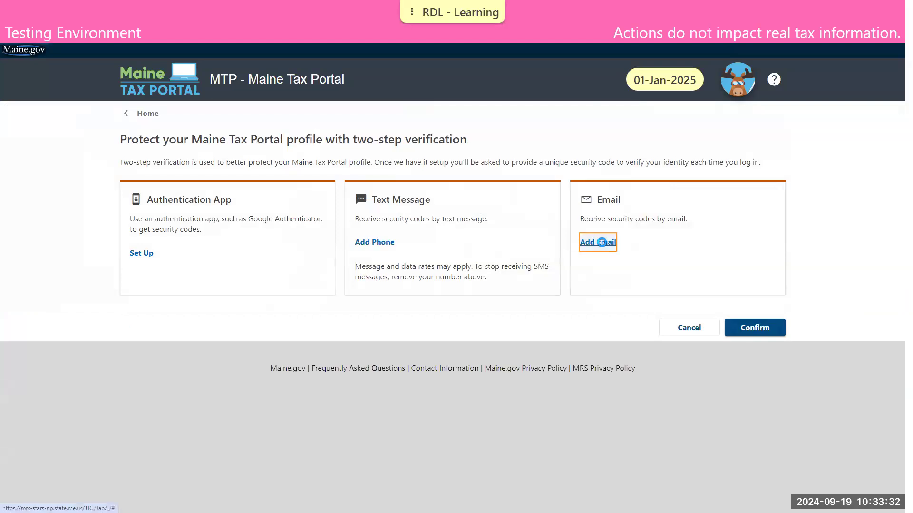
{"action": "left_click", "coordinate": [184, 233]}
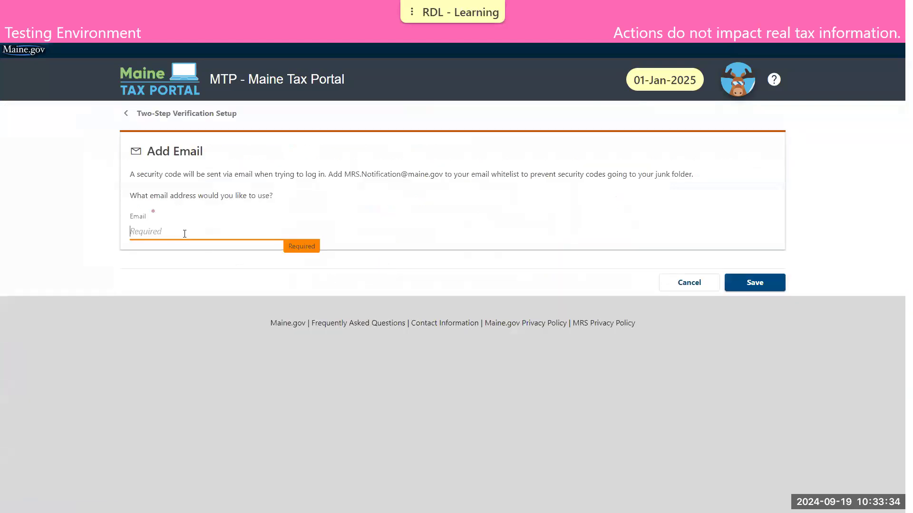
{"action": "left_click", "coordinate": [773, 285]}
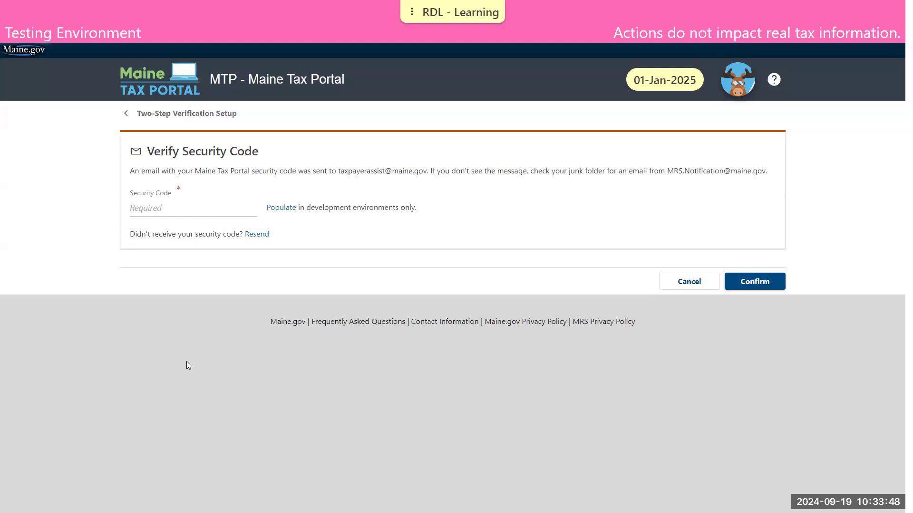
{"action": "left_click", "coordinate": [282, 207]}
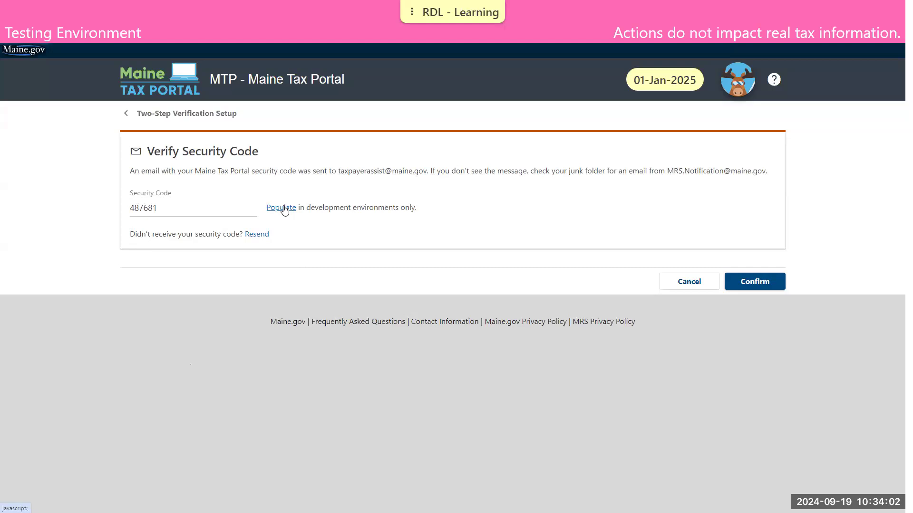
{"action": "left_click", "coordinate": [763, 282]}
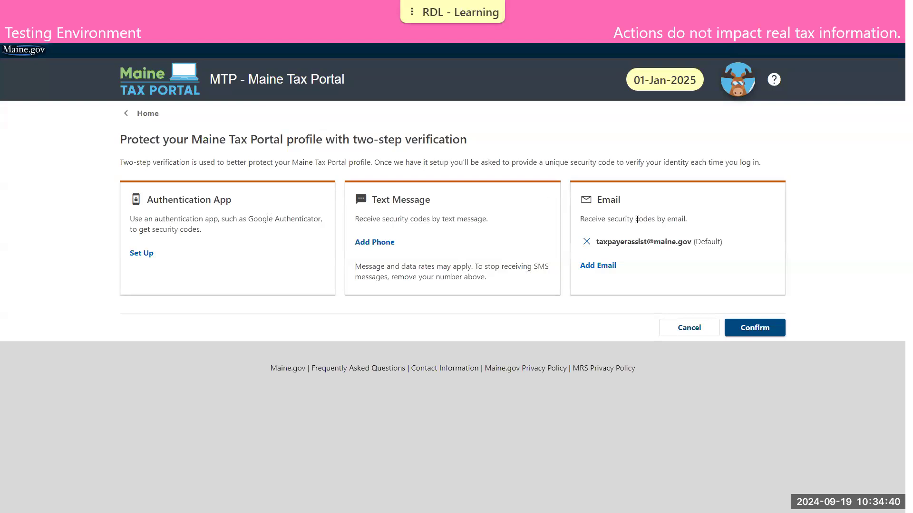
{"action": "left_click", "coordinate": [774, 328]}
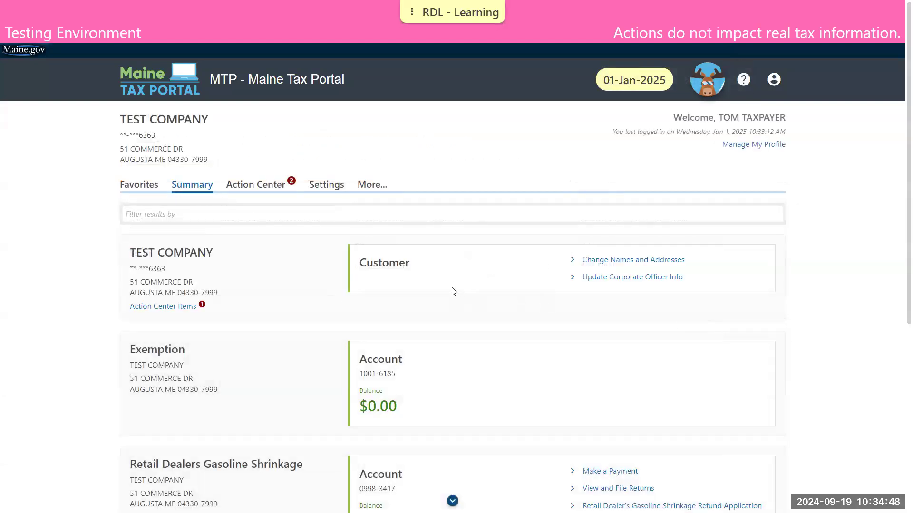
- Review the Summary tab, then open the Action Center showing 2 unread letters and the pending return
{"action": "scroll", "coordinate": [223, 264], "scroll_direction": "down", "scroll_amount": 2}
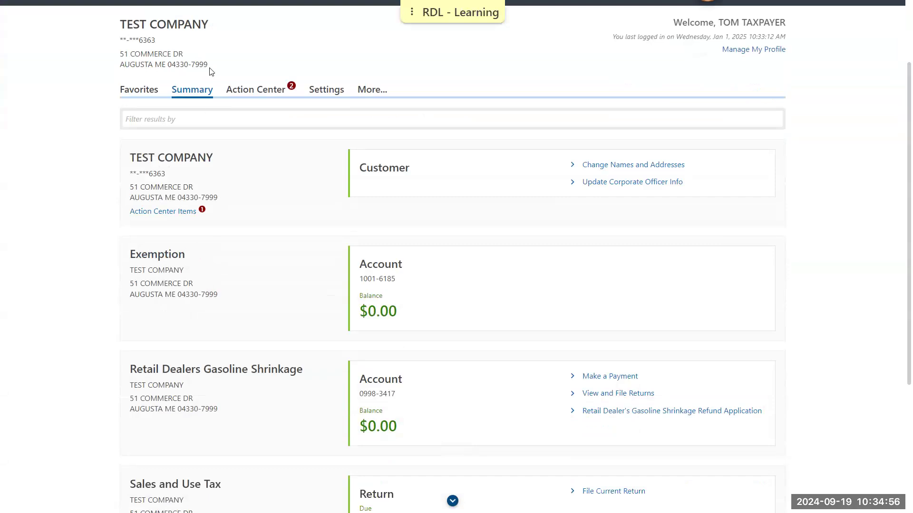
{"action": "scroll", "coordinate": [317, 164], "scroll_direction": "down", "scroll_amount": 2}
{"action": "scroll", "coordinate": [317, 164], "scroll_direction": "down", "scroll_amount": 1}
{"action": "scroll", "coordinate": [318, 164], "scroll_direction": "up", "scroll_amount": 1}
{"action": "scroll", "coordinate": [317, 164], "scroll_direction": "down", "scroll_amount": 1}
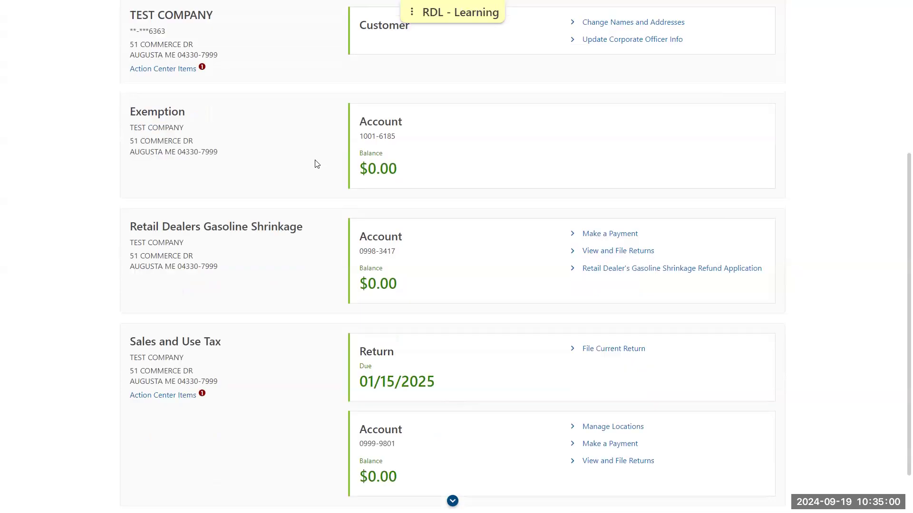
{"action": "scroll", "coordinate": [316, 164], "scroll_direction": "down", "scroll_amount": 1}
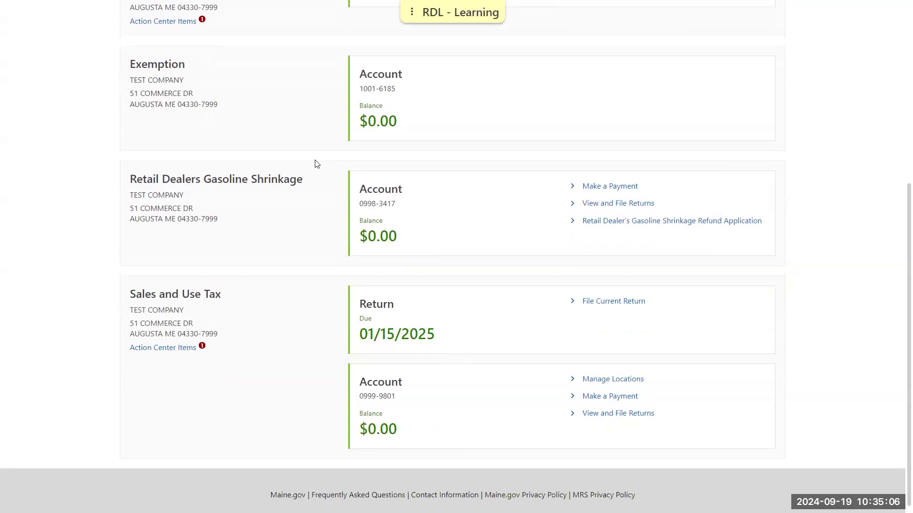
{"action": "scroll", "coordinate": [316, 164], "scroll_direction": "up", "scroll_amount": 4}
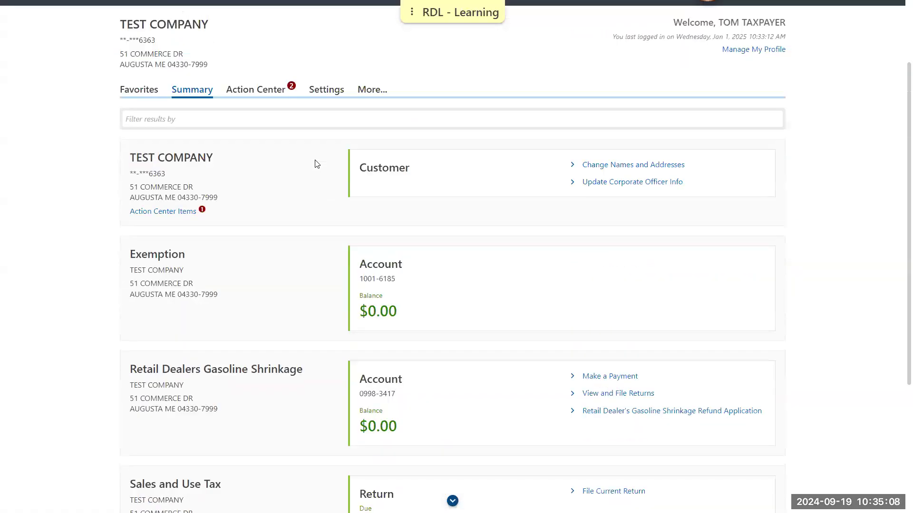
{"action": "left_click", "coordinate": [275, 95]}
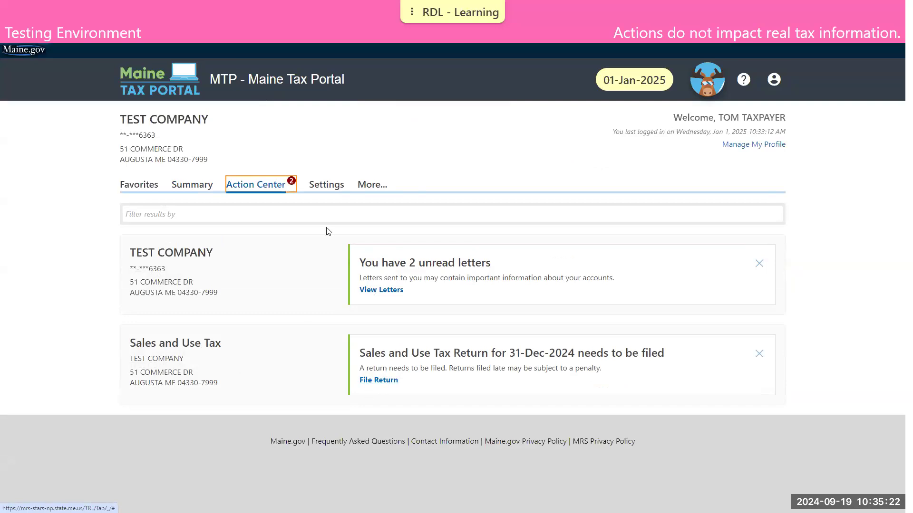
- Look over the account Settings, then bring up the More services page
{"action": "left_click", "coordinate": [337, 187]}
{"action": "scroll", "coordinate": [354, 218], "scroll_direction": "down", "scroll_amount": 3}
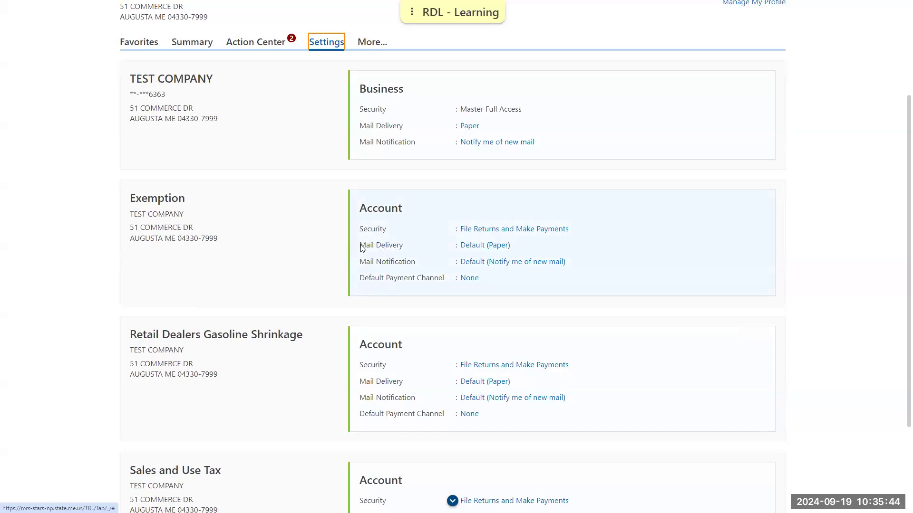
{"action": "scroll", "coordinate": [380, 63], "scroll_direction": "up", "scroll_amount": 1}
{"action": "left_click", "coordinate": [373, 90]}
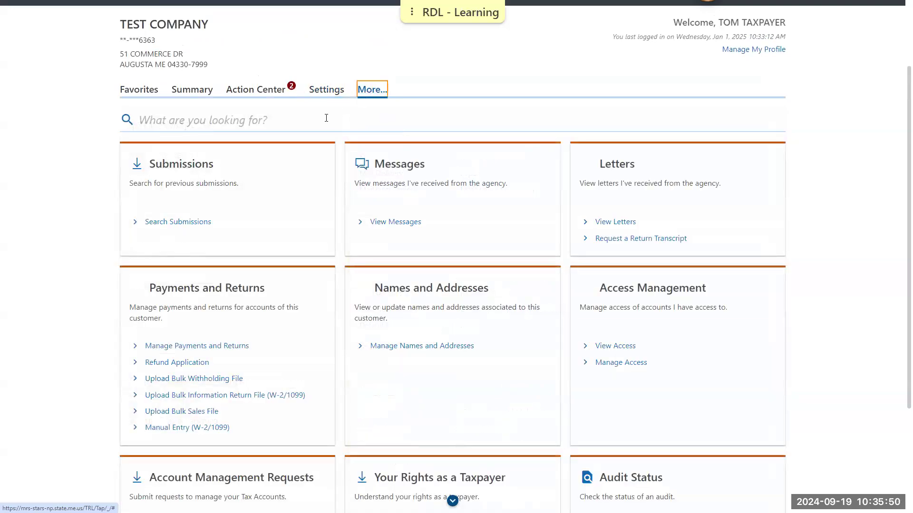
- Open the company's Letters inbox and read the Invitation to the Maine Tax Portal letter PDF
{"action": "left_click", "coordinate": [206, 223]}
{"action": "left_click", "coordinate": [623, 225]}
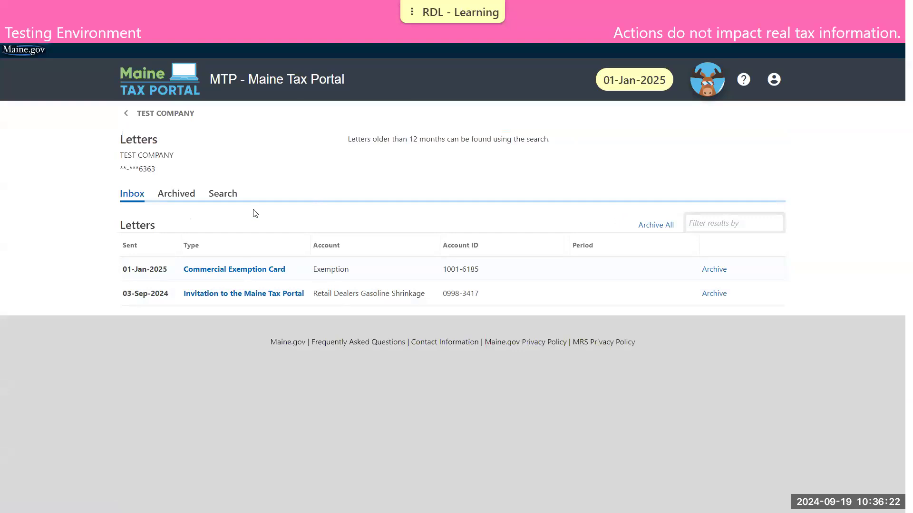
{"action": "left_click", "coordinate": [247, 295]}
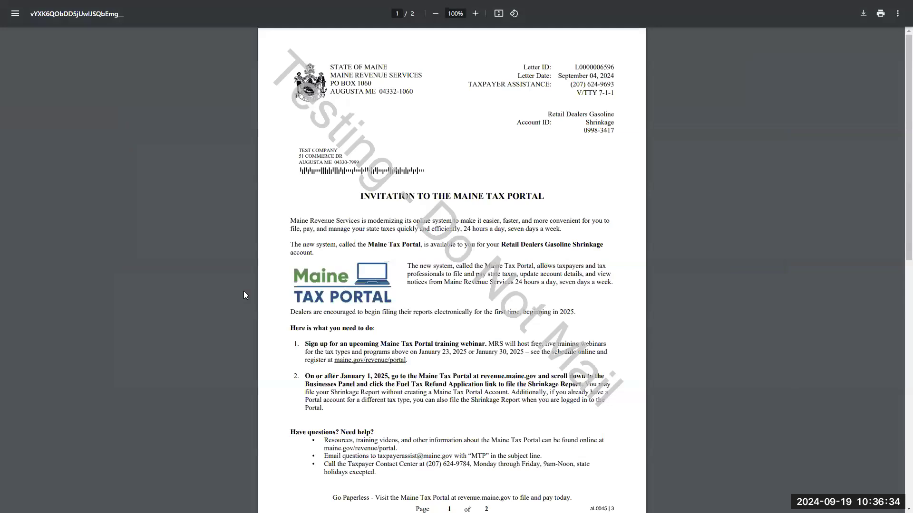
{"action": "key", "text": "ctrl+w"}
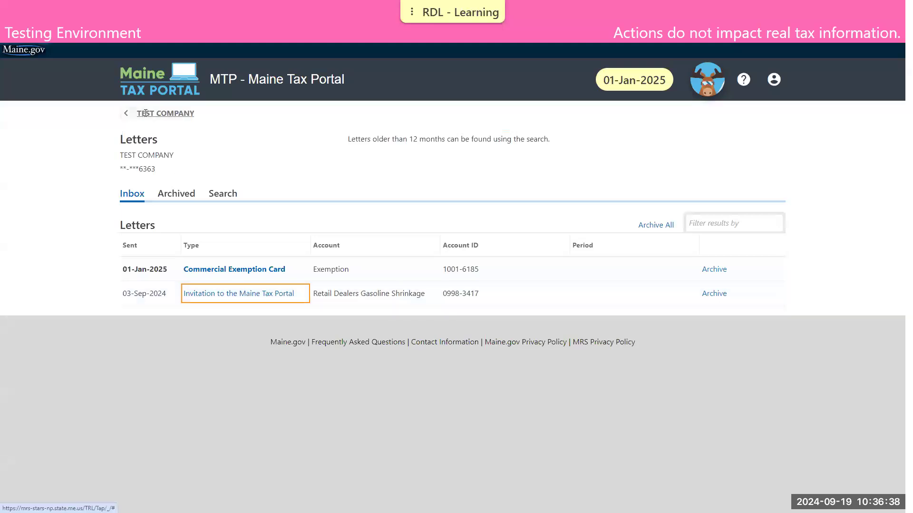
{"action": "left_click", "coordinate": [146, 114]}
- From the company's account Summary, launch the Retail Dealer's Gasoline Shrinkage Refund Application
{"action": "left_click", "coordinate": [191, 185]}
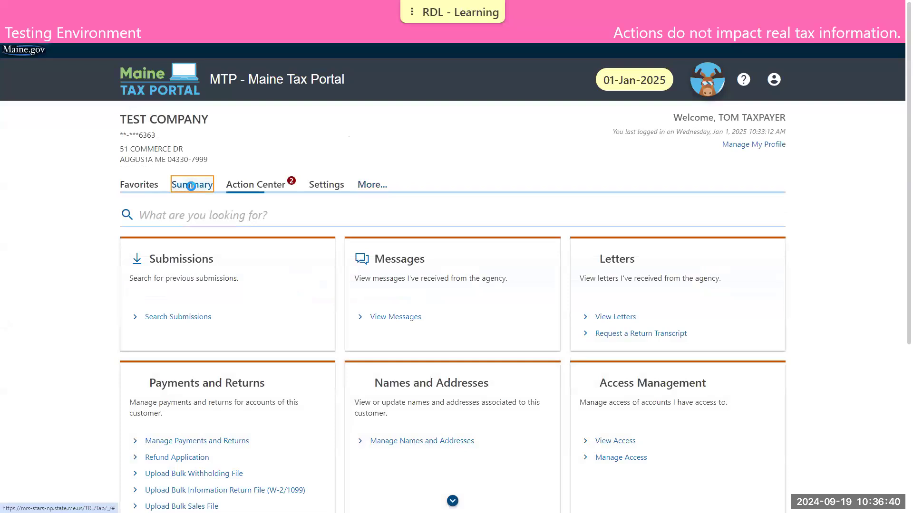
{"action": "scroll", "coordinate": [286, 212], "scroll_direction": "down", "scroll_amount": 2}
{"action": "scroll", "coordinate": [286, 213], "scroll_direction": "down", "scroll_amount": 4}
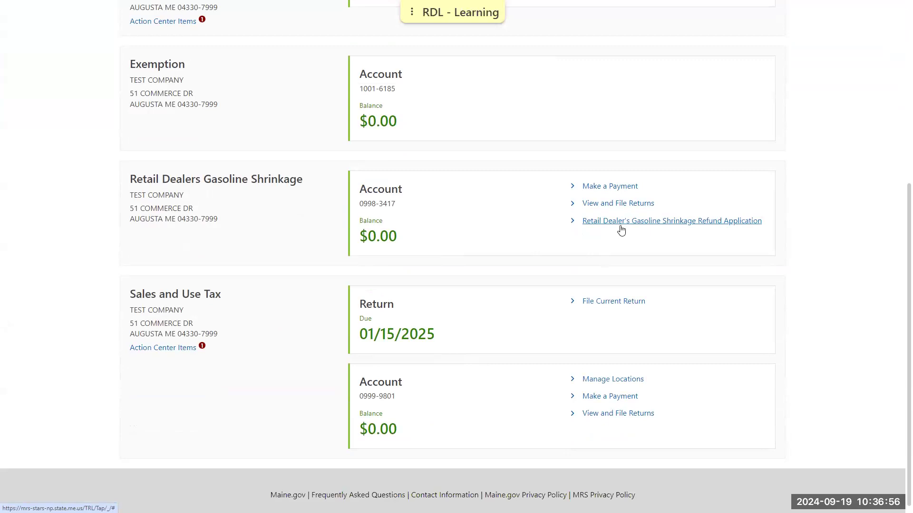
{"action": "left_click", "coordinate": [621, 230]}
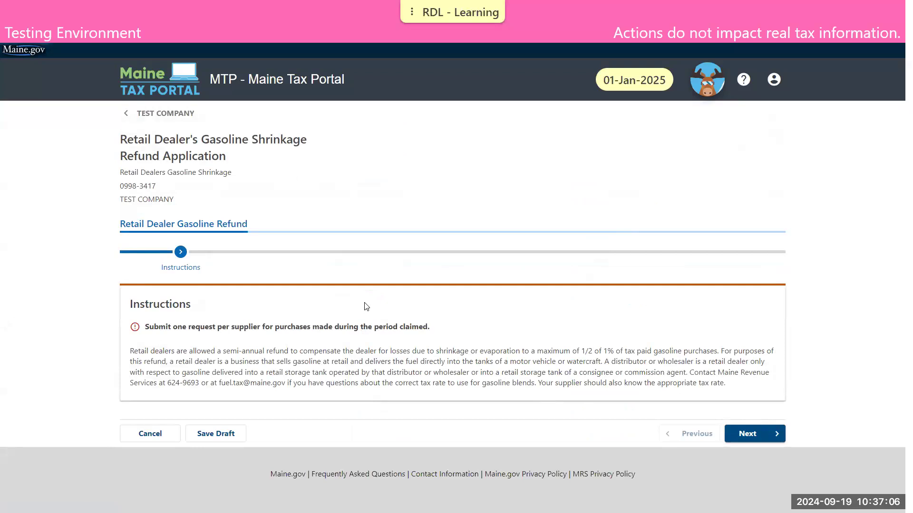
- Advance to the taxpayer information step and read the Business Trade Name help
{"action": "mouse_move", "coordinate": [333, 4]}
{"action": "left_click", "coordinate": [744, 433]}
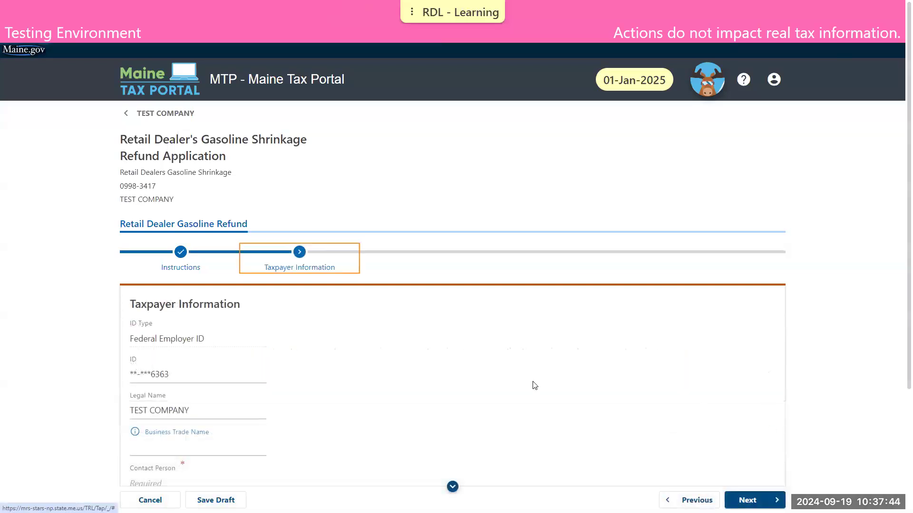
{"action": "scroll", "coordinate": [538, 392], "scroll_direction": "down", "scroll_amount": 1}
{"action": "scroll", "coordinate": [538, 394], "scroll_direction": "down", "scroll_amount": 3}
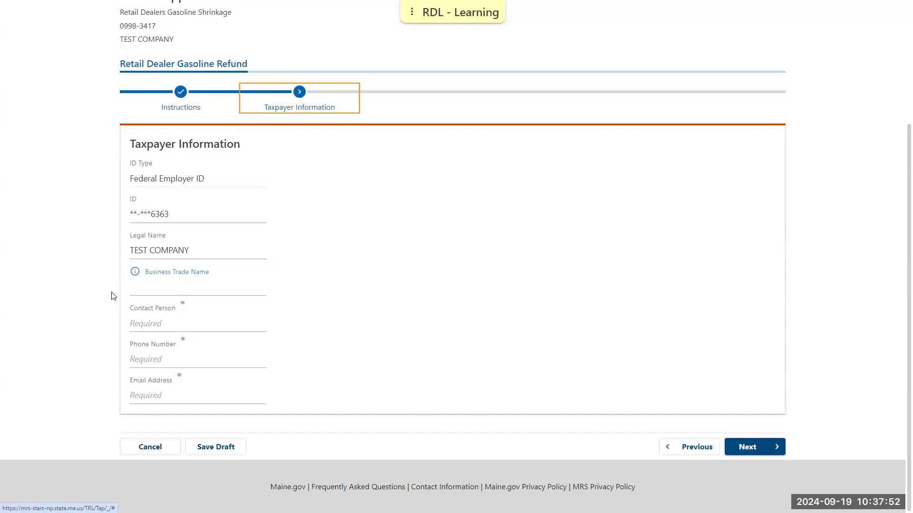
{"action": "left_click", "coordinate": [135, 272]}
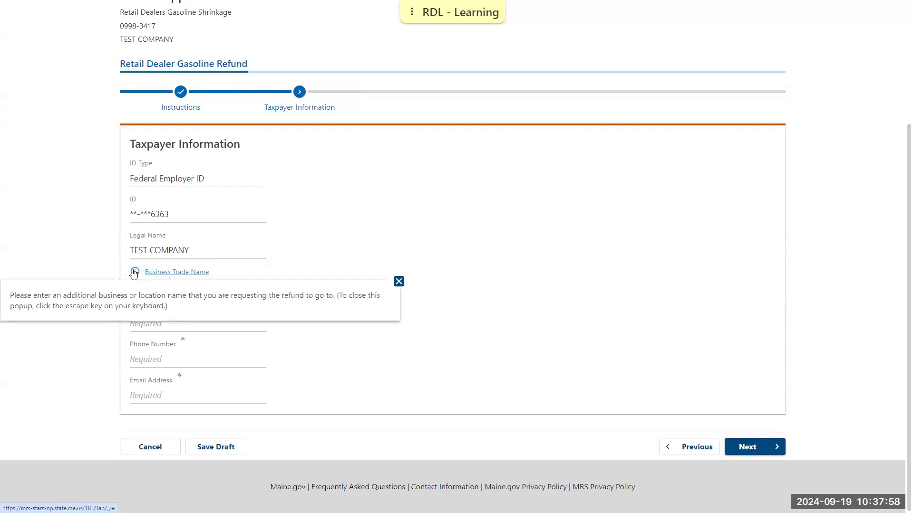
{"action": "left_click", "coordinate": [398, 281]}
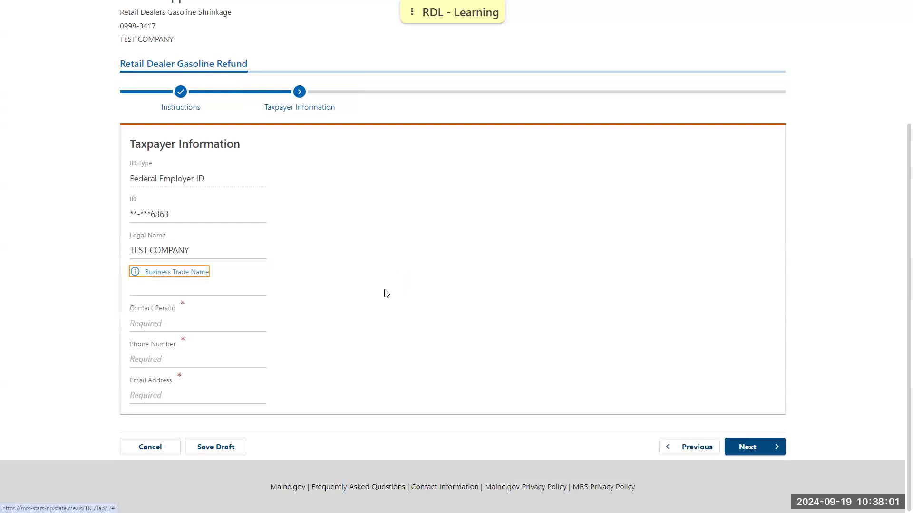
- Fill in the contact person's name, phone number and e-mail, then accept the verified address
{"action": "left_click", "coordinate": [238, 322]}
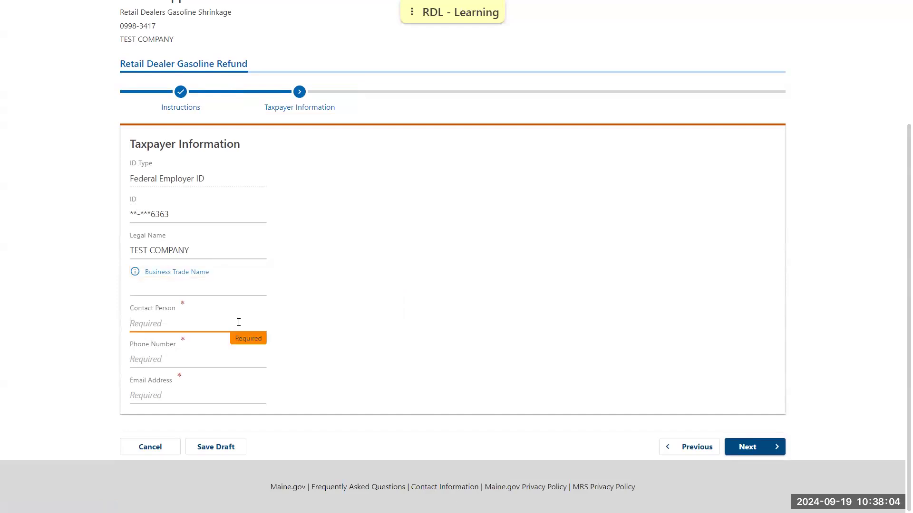
{"action": "type", "text": "TOM TAXPAYER"}
{"action": "key", "text": "Tab"}
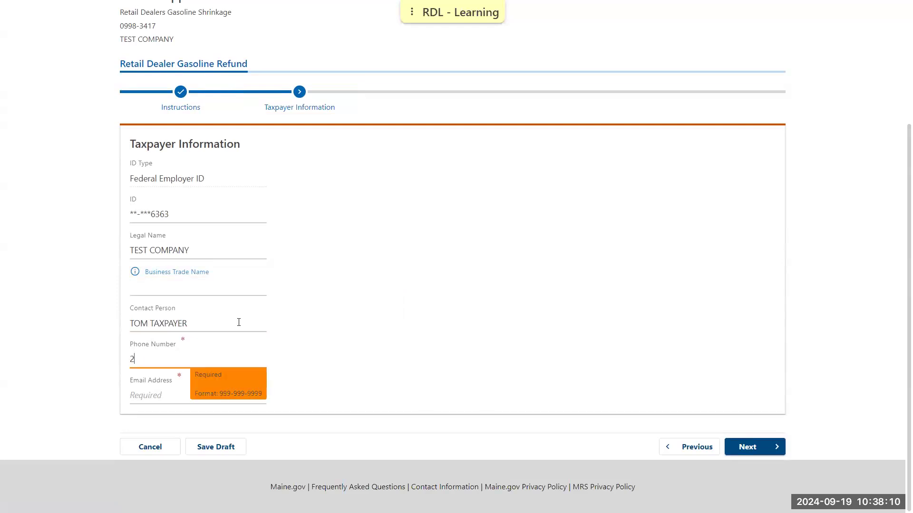
{"action": "left_click", "coordinate": [149, 395]}
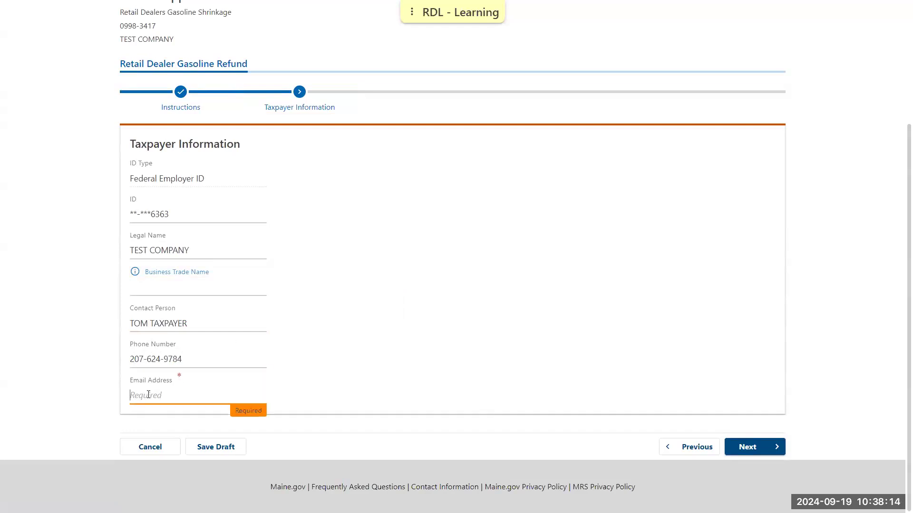
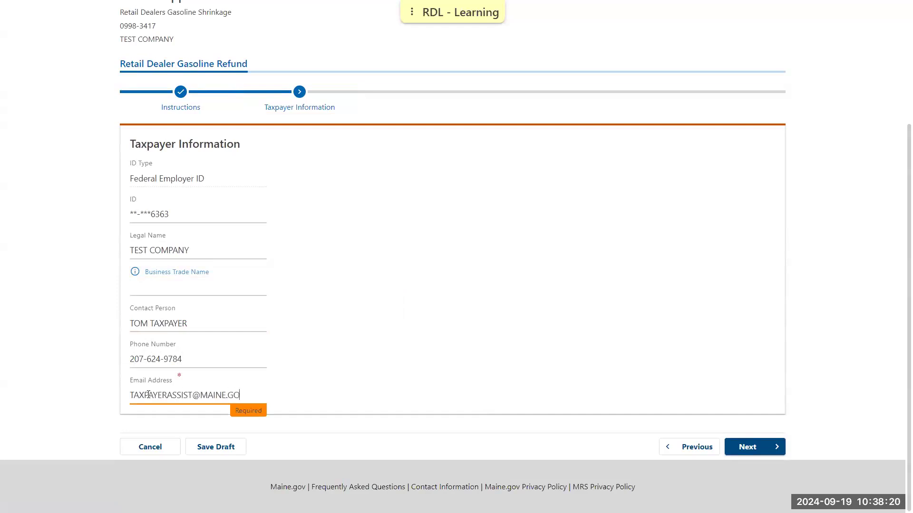
{"action": "left_click", "coordinate": [582, 341]}
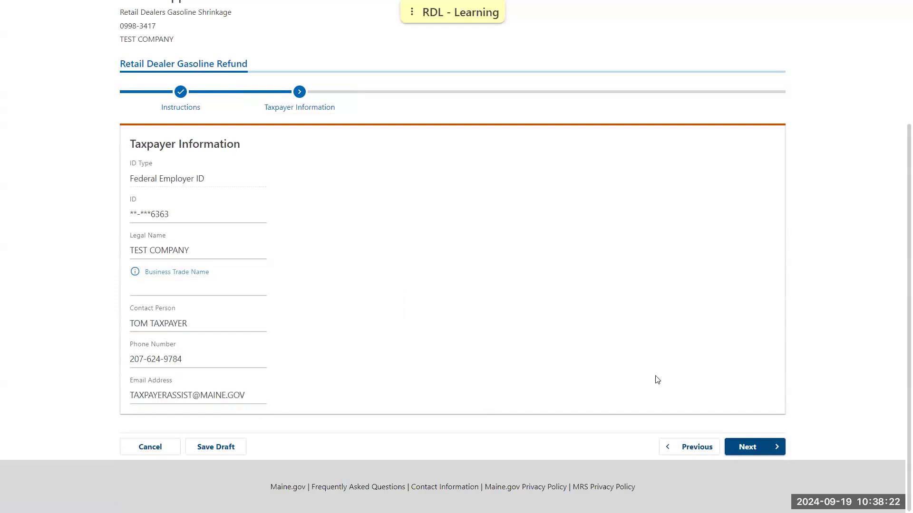
{"action": "left_click", "coordinate": [754, 448]}
{"action": "scroll", "coordinate": [444, 379], "scroll_direction": "down", "scroll_amount": 3}
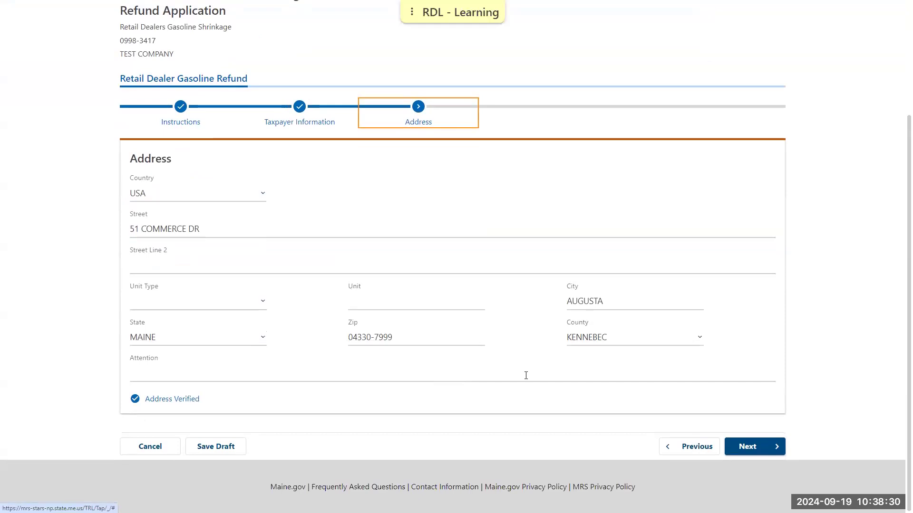
{"action": "left_click", "coordinate": [737, 445]}
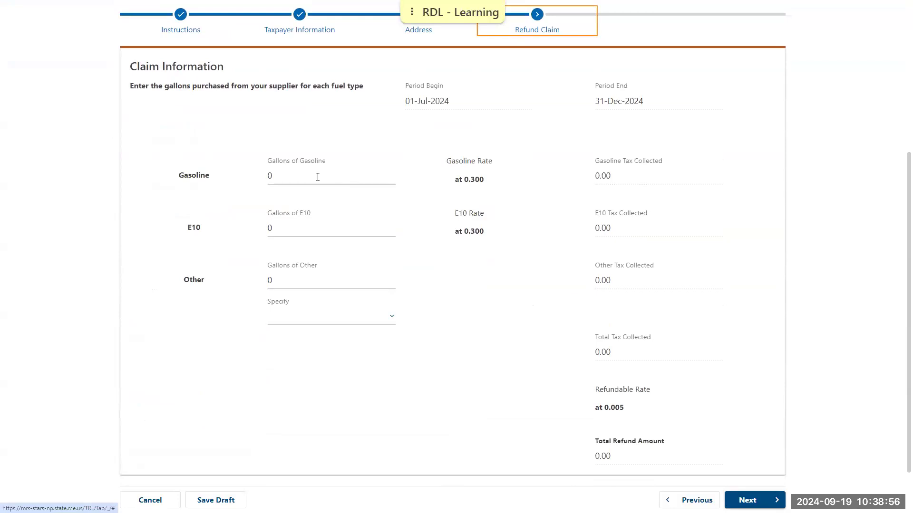
- Claim 14,500 gallons of gasoline and 9,520 gallons of E10 for a 36.03 refund
{"action": "left_click", "coordinate": [318, 177]}
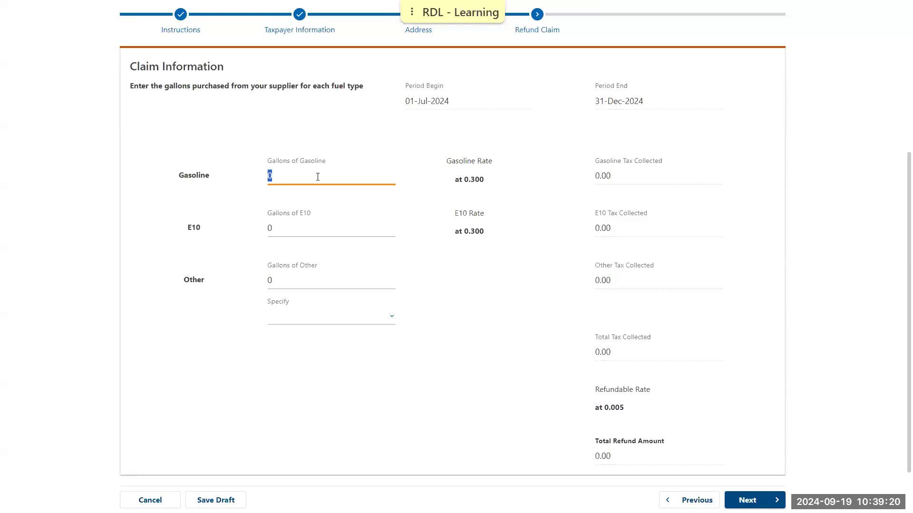
{"action": "type", "text": "14,500"}
{"action": "left_click", "coordinate": [446, 342]}
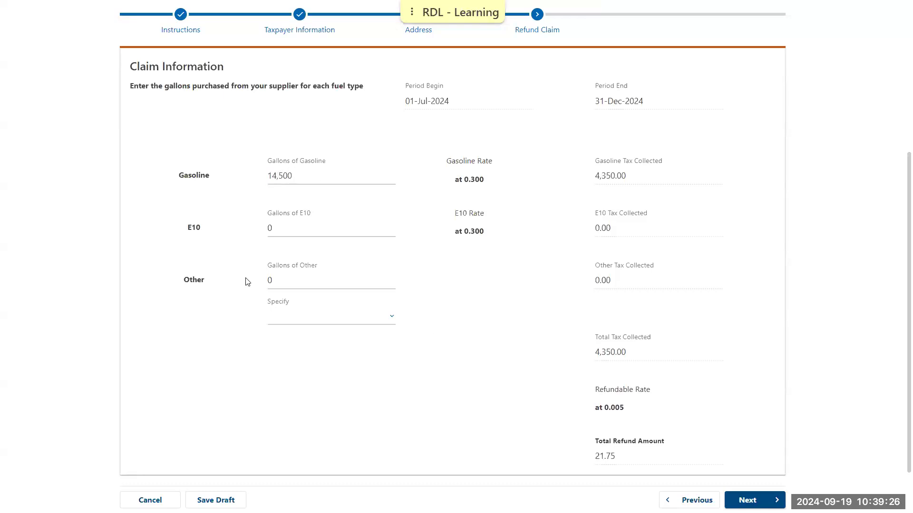
{"action": "left_click", "coordinate": [275, 234]}
{"action": "type", "text": "9520"}
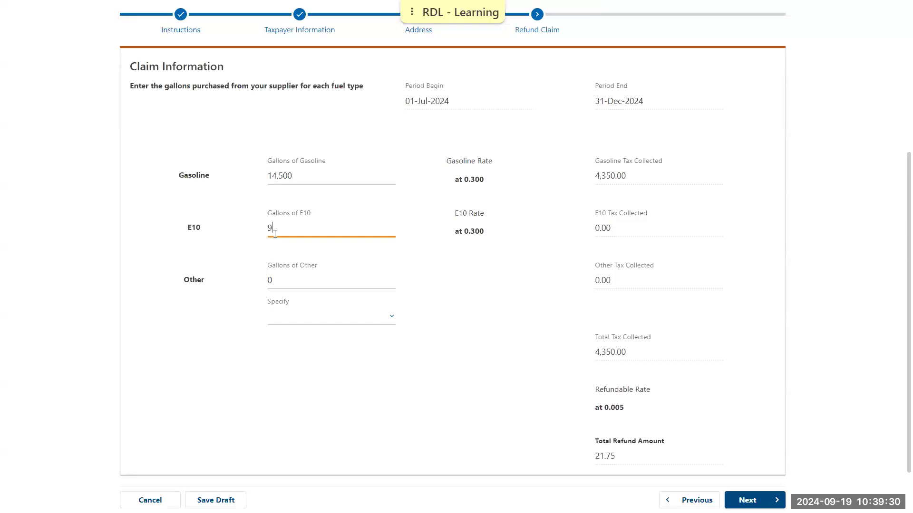
{"action": "left_click", "coordinate": [454, 414]}
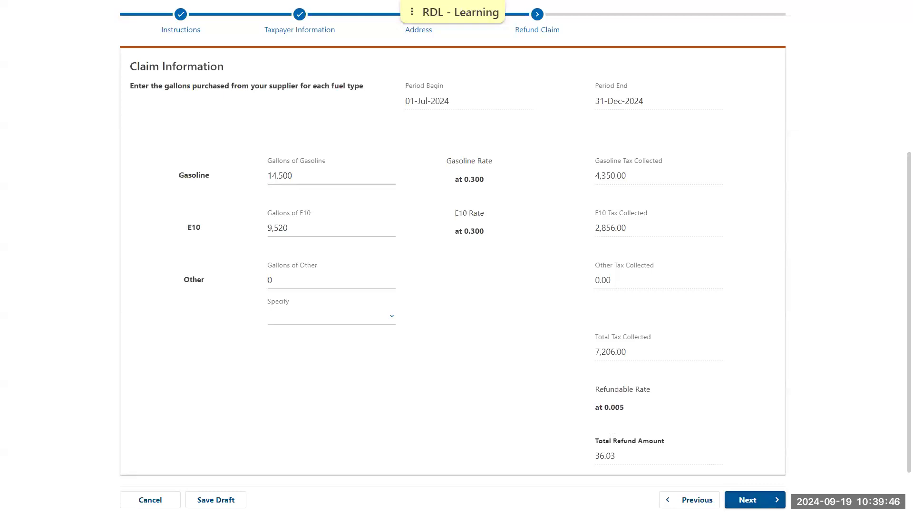
{"action": "left_click", "coordinate": [757, 500]}
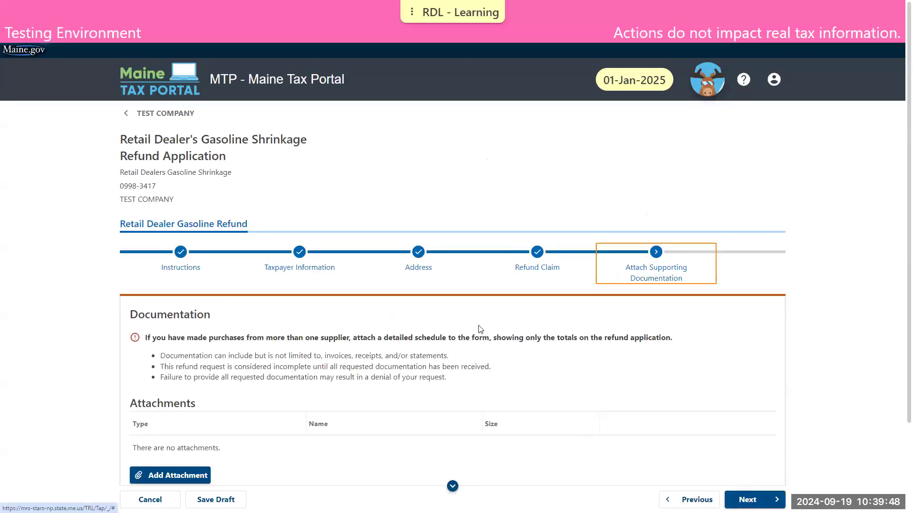
- Add Other Demo Attachment.pdf as a Supplier Statement attachment
{"action": "scroll", "coordinate": [451, 329], "scroll_direction": "down", "scroll_amount": 3}
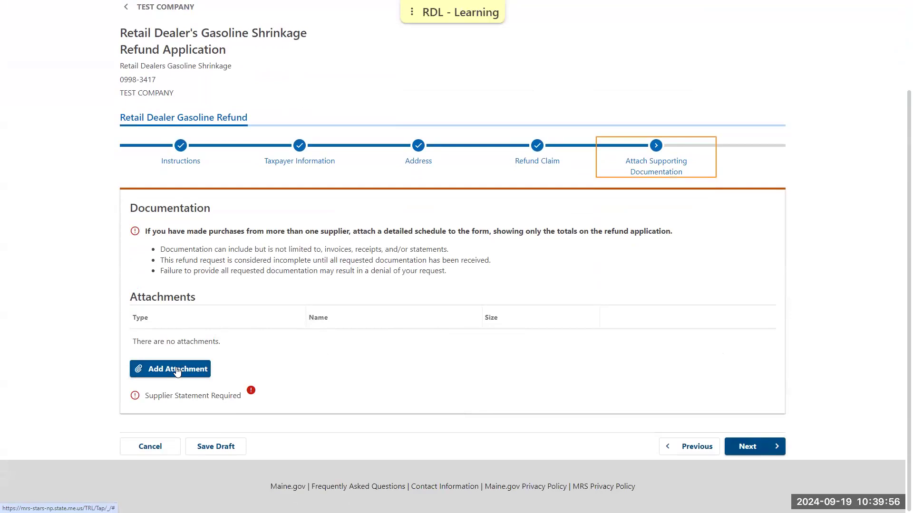
{"action": "mouse_move", "coordinate": [247, 397]}
{"action": "left_click", "coordinate": [151, 371]}
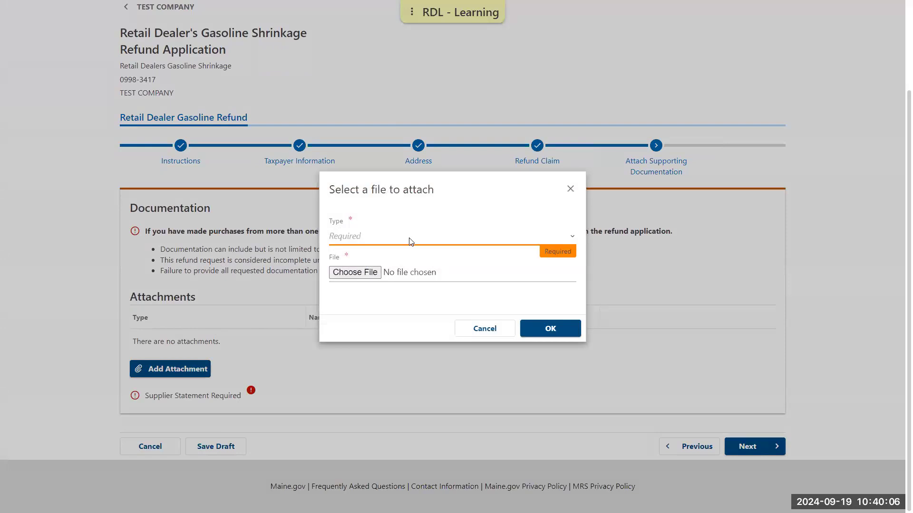
{"action": "left_click", "coordinate": [409, 238]}
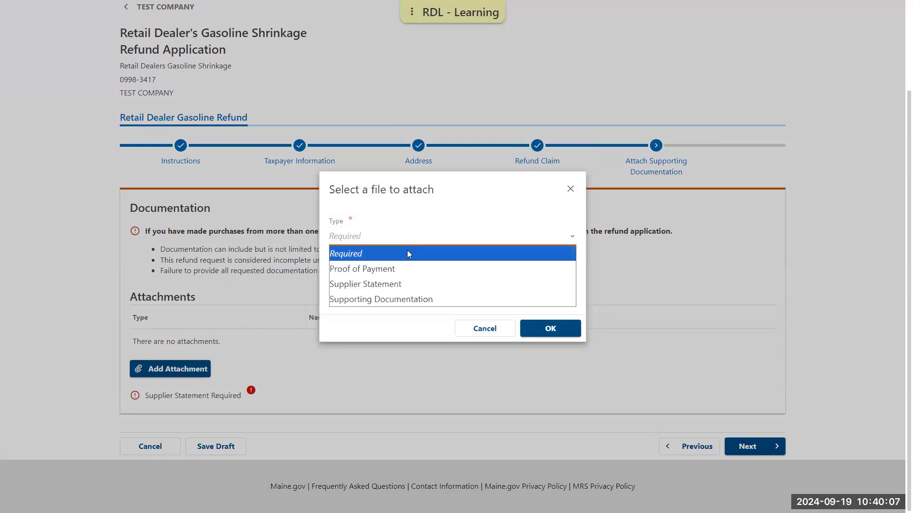
{"action": "left_click", "coordinate": [407, 284]}
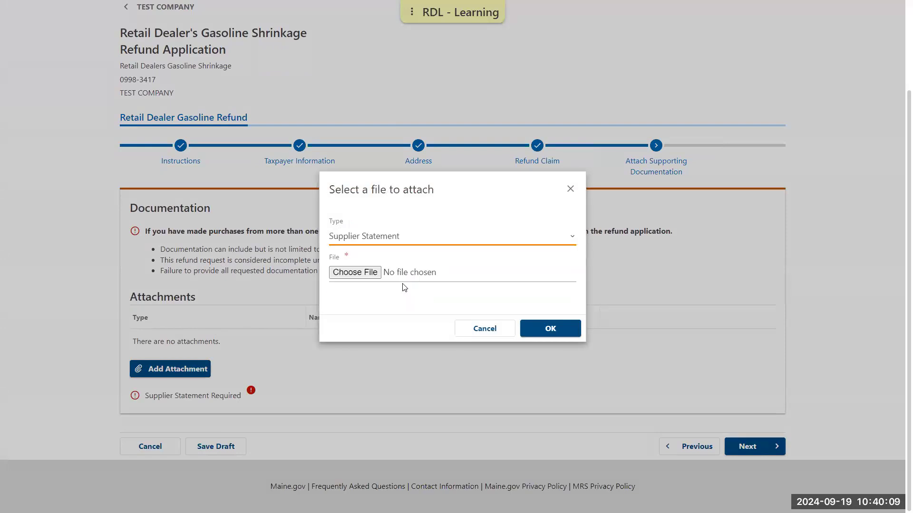
{"action": "left_click", "coordinate": [362, 275]}
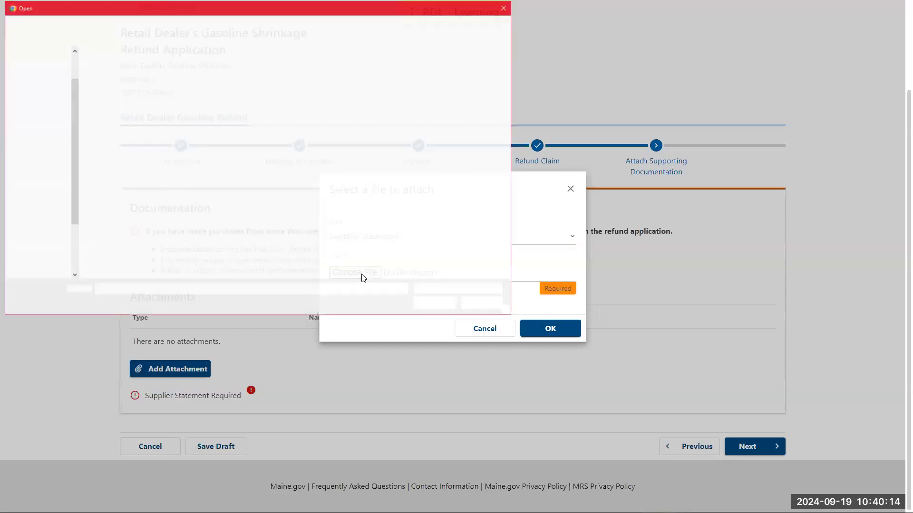
{"action": "double_click", "coordinate": [120, 98]}
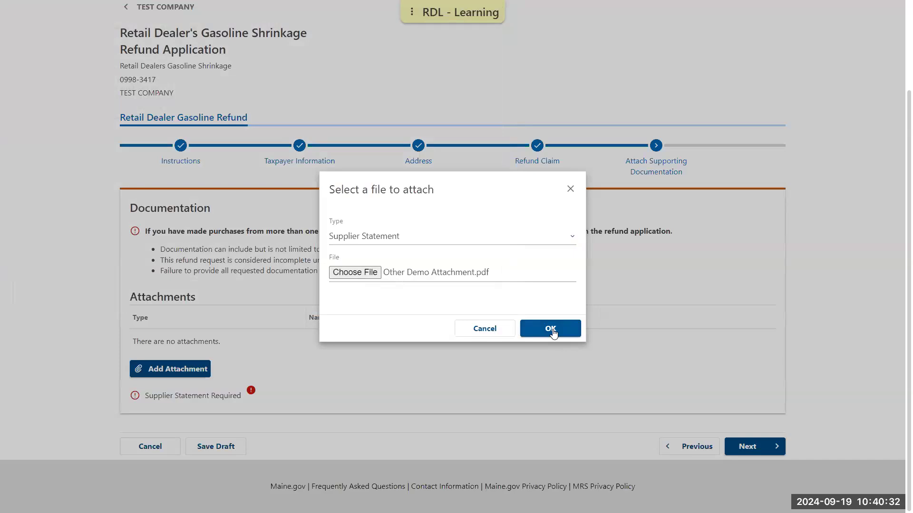
{"action": "left_click", "coordinate": [551, 329]}
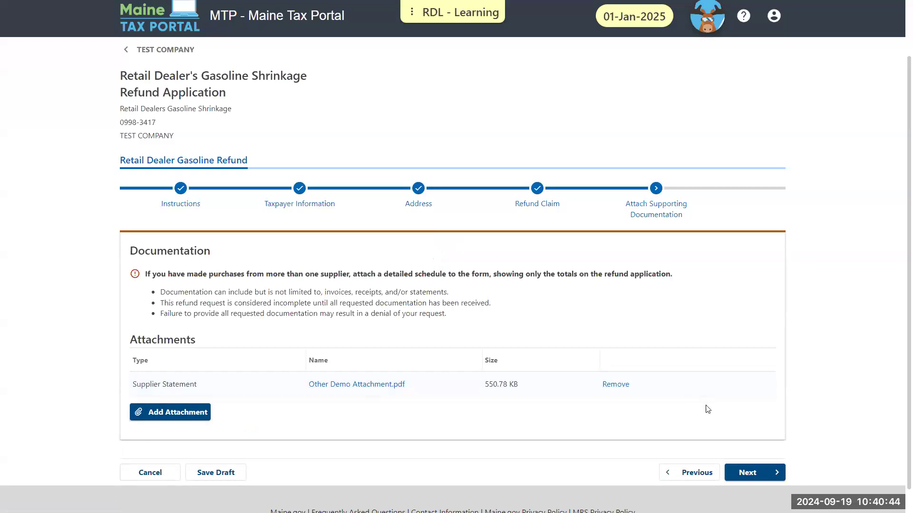
- Choose to receive the refund by direct deposit to an account inside the US
{"action": "left_click", "coordinate": [762, 473]}
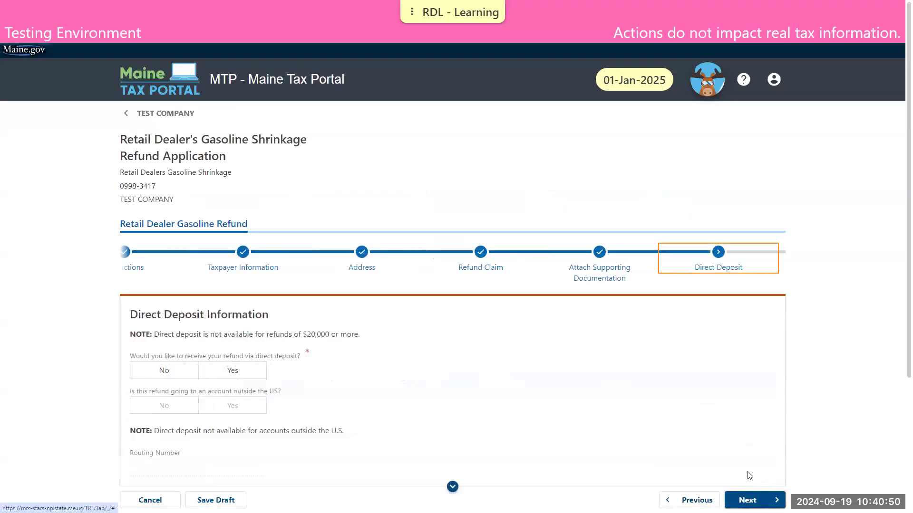
{"action": "scroll", "coordinate": [241, 264], "scroll_direction": "down", "scroll_amount": 4}
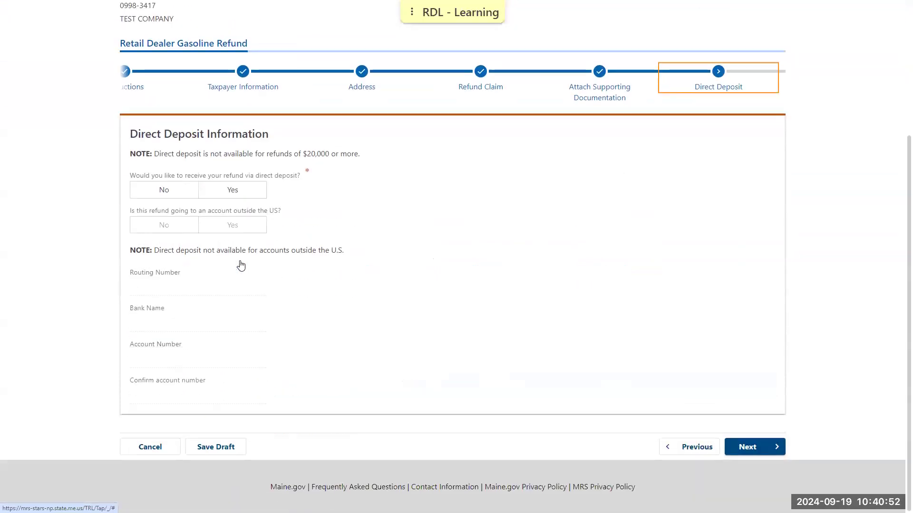
{"action": "left_click", "coordinate": [231, 191]}
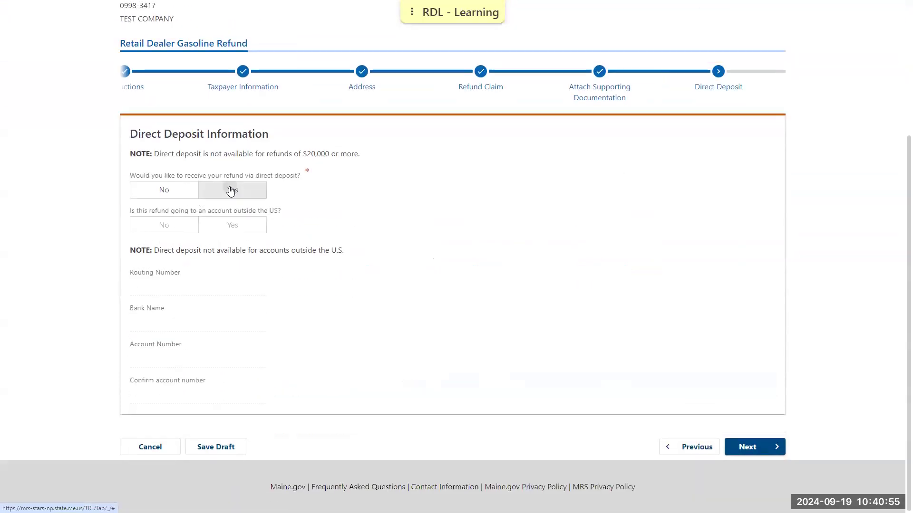
{"action": "left_click", "coordinate": [162, 231]}
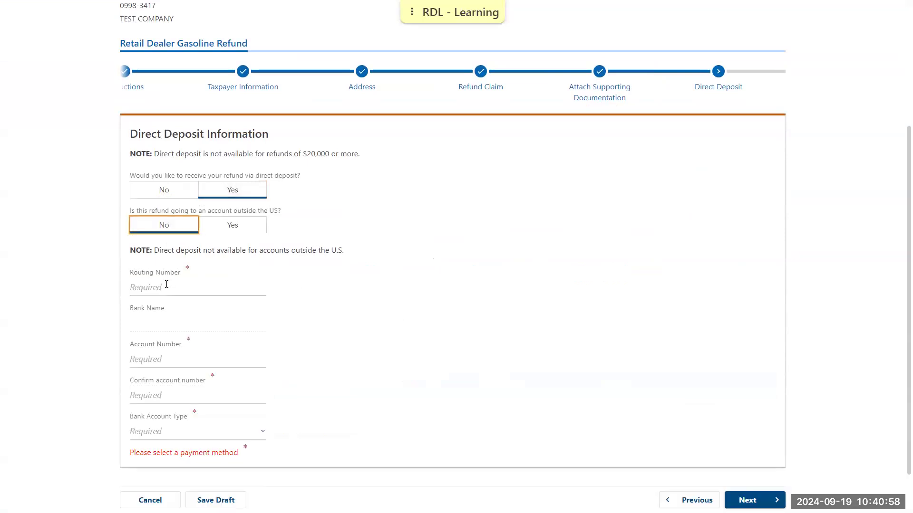
- Enter the bank routing number and matching account numbers, with account type Savings
{"action": "left_click", "coordinate": [166, 284]}
{"action": "type", "text": "2"}
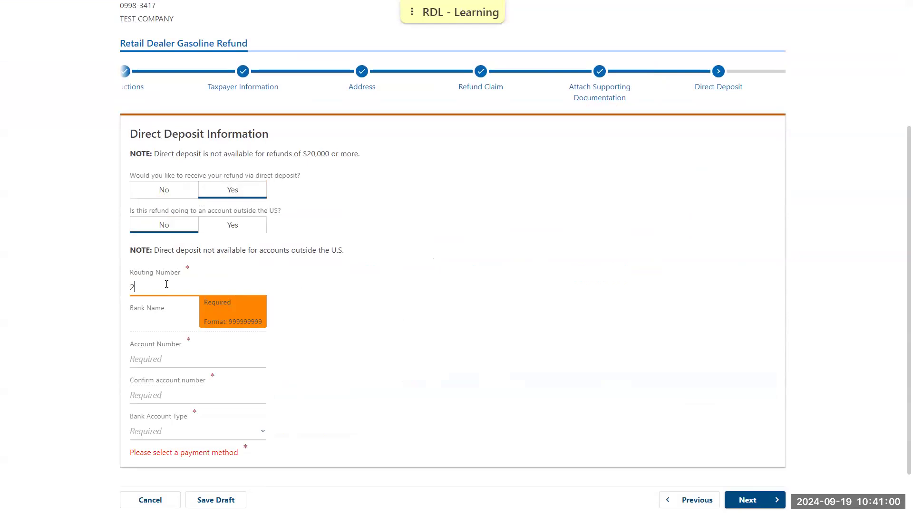
{"action": "type", "text": "11287340"}
{"action": "left_click", "coordinate": [162, 360]}
{"action": "type", "text": "12"}
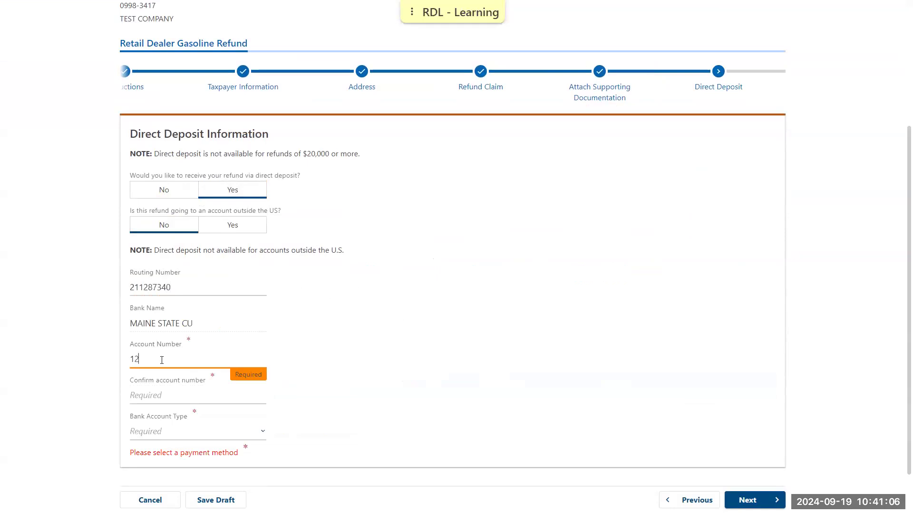
{"action": "type", "text": "3456"}
{"action": "left_click", "coordinate": [163, 383]}
{"action": "type", "text": "123456"}
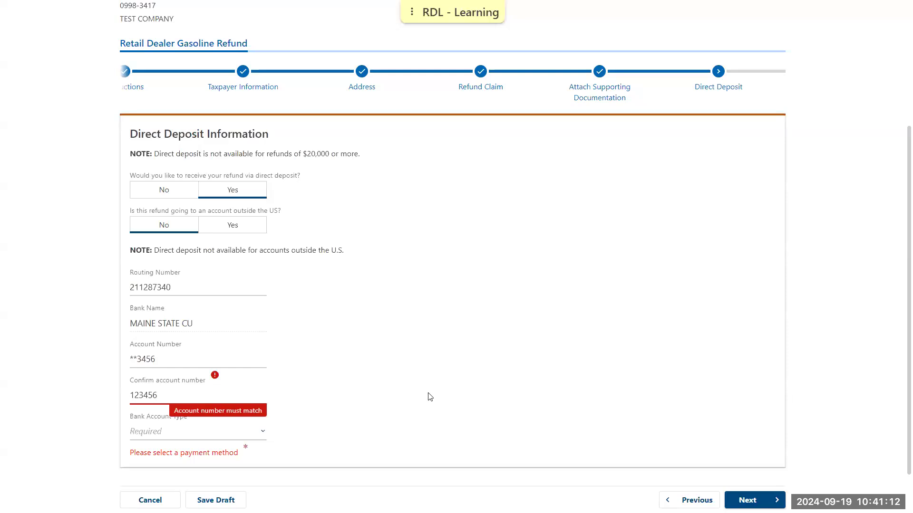
{"action": "left_click", "coordinate": [430, 397]}
{"action": "left_click", "coordinate": [234, 431]}
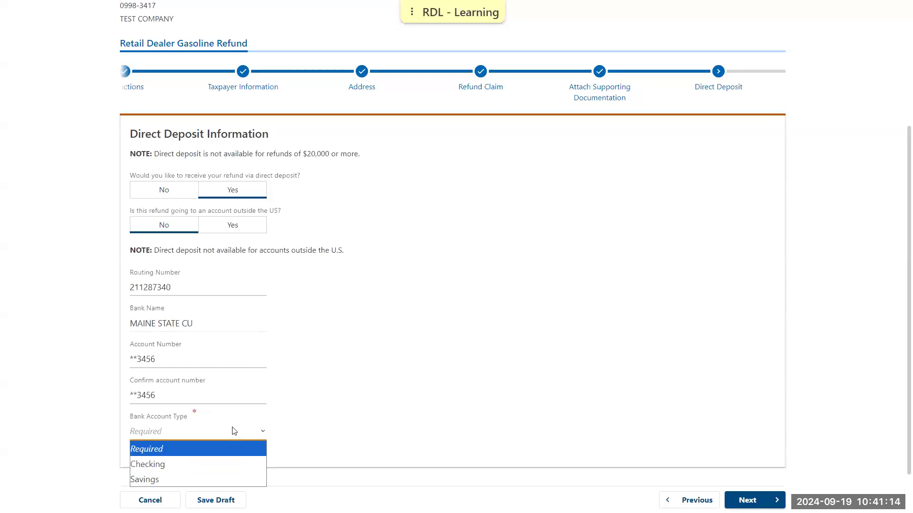
{"action": "left_click", "coordinate": [188, 483]}
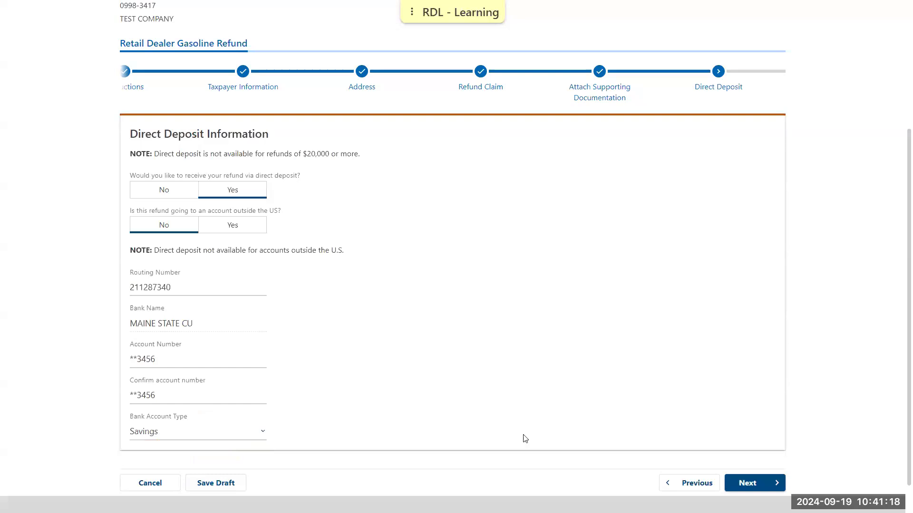
{"action": "left_click", "coordinate": [727, 482]}
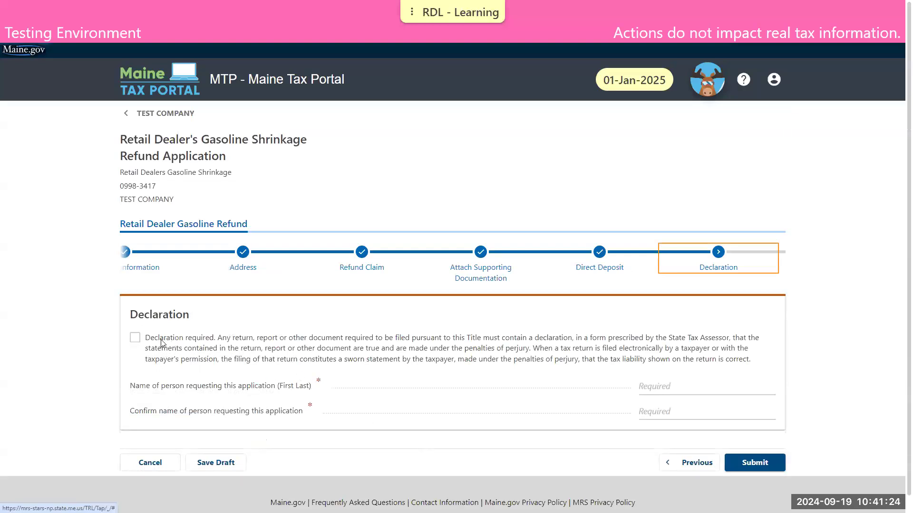
- Accept the perjury declaration, enter and confirm the requester's name, and submit
{"action": "left_click", "coordinate": [136, 339]}
{"action": "left_click", "coordinate": [136, 339]}
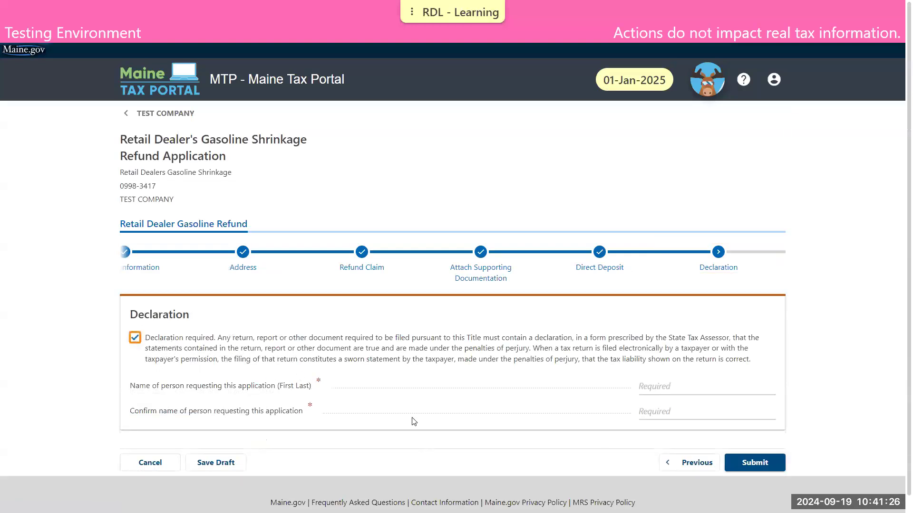
{"action": "left_click", "coordinate": [646, 388]}
{"action": "type", "text": "A"}
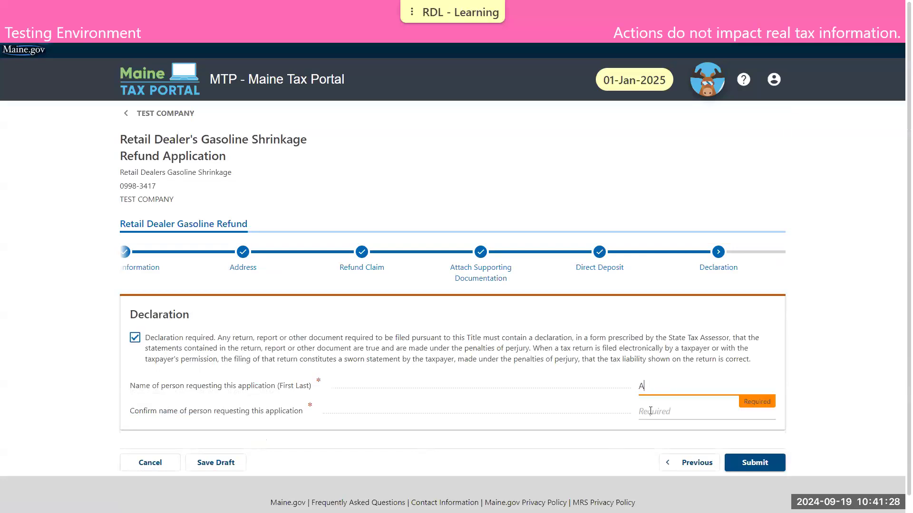
{"action": "key", "text": "BackSpace"}
{"action": "type", "text": "ADAM TAXPAYER"}
{"action": "left_click", "coordinate": [650, 411]}
{"action": "type", "text": "ADAM "}
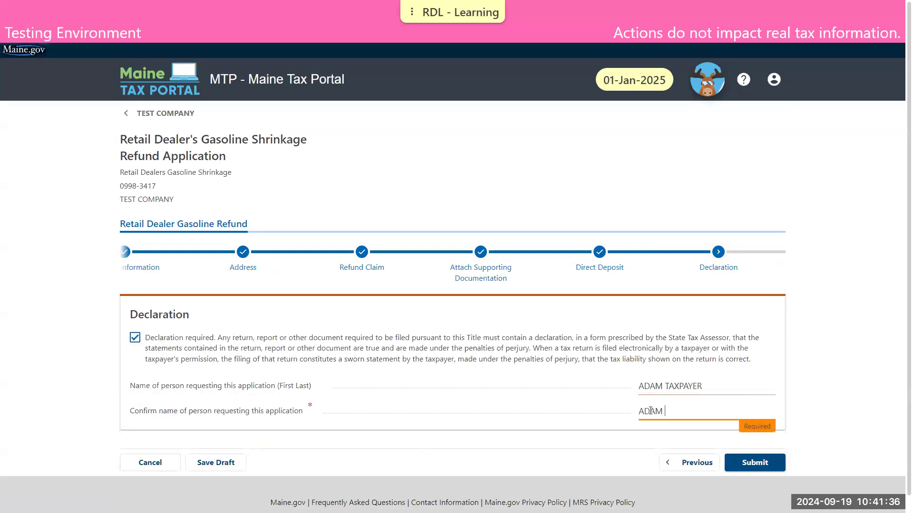
{"action": "type", "text": "TAXPAYER"}
{"action": "left_click", "coordinate": [721, 444]}
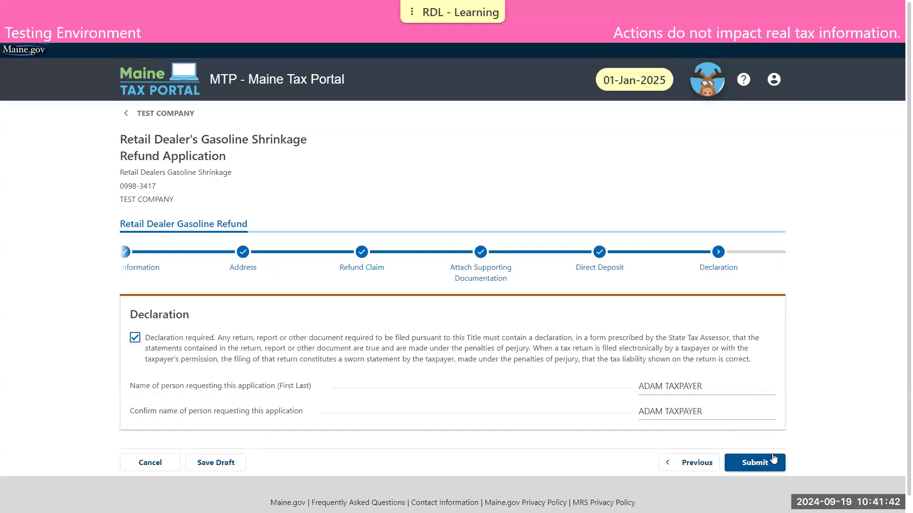
{"action": "left_click", "coordinate": [775, 462]}
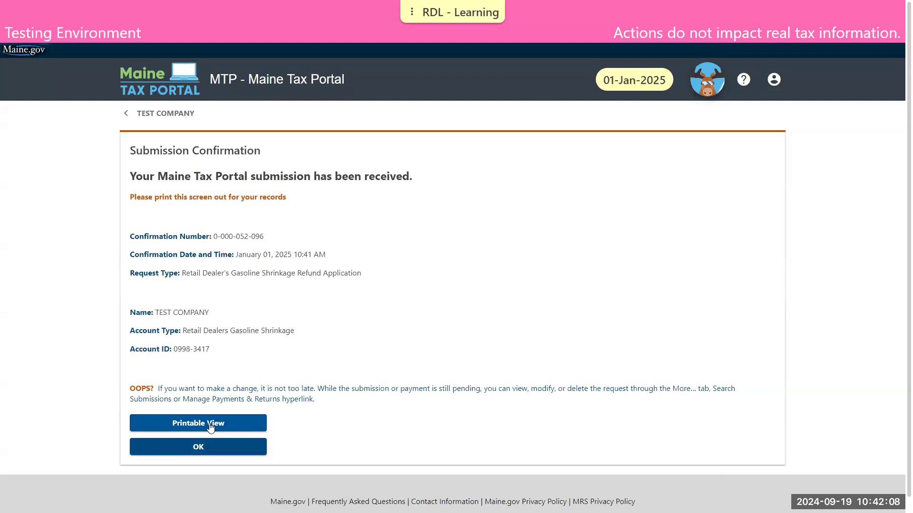
- Close the submission confirmation to return to the company's account Summary
{"action": "left_click", "coordinate": [219, 451]}
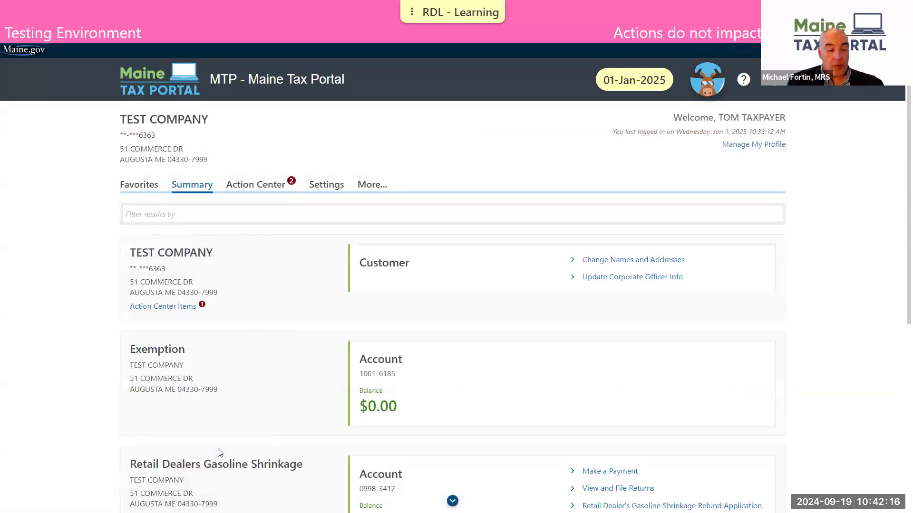
- Switch to the Maine Revenue Services website window
{"action": "key", "text": "alt+Tab"}
{"action": "key", "text": "alt+Tab"}
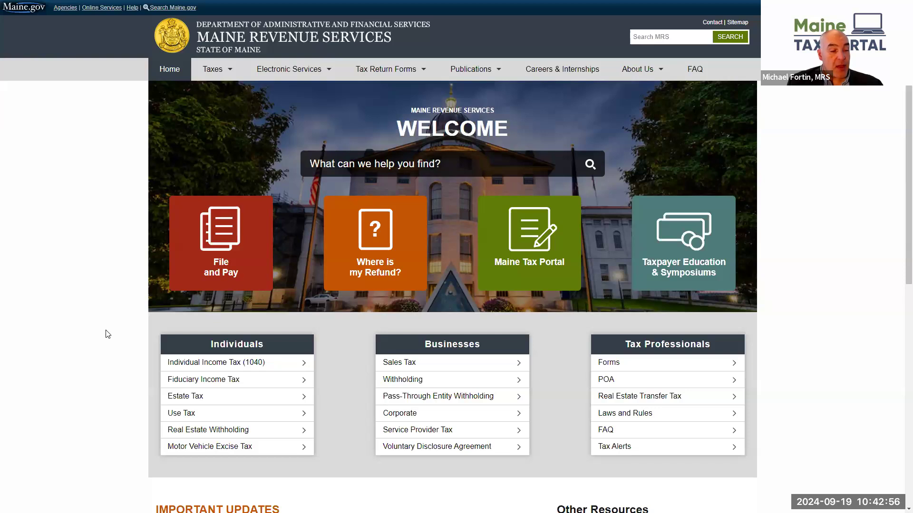
- Open 'Important Information About the Maine Tax Portal' from Important Updates and reach its four-phase rollout schedule
{"action": "scroll", "coordinate": [106, 336], "scroll_direction": "down", "scroll_amount": 6}
{"action": "scroll", "coordinate": [106, 335], "scroll_direction": "down", "scroll_amount": 1}
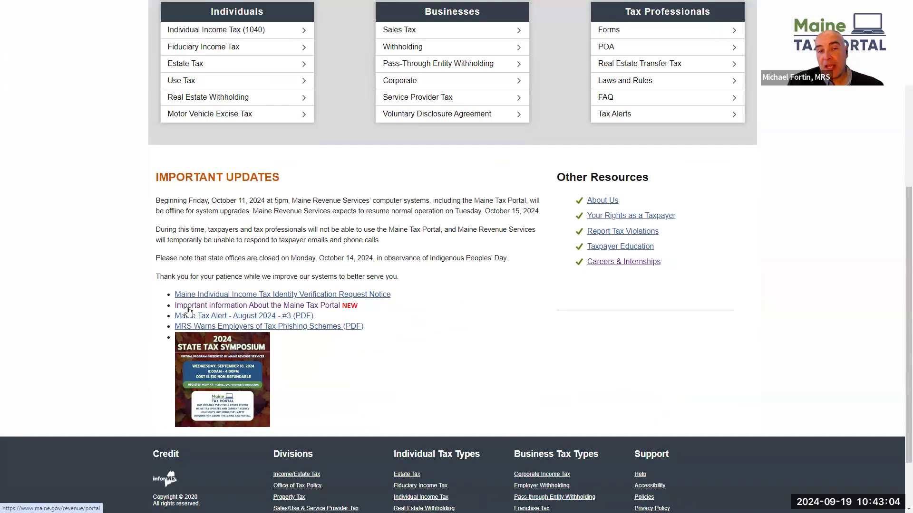
{"action": "left_click", "coordinate": [189, 309]}
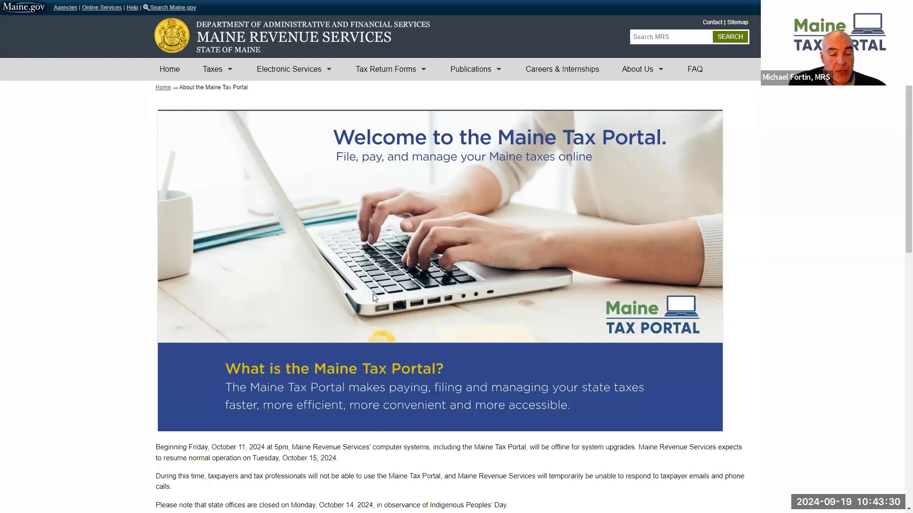
{"action": "scroll", "coordinate": [372, 294], "scroll_direction": "down", "scroll_amount": 2}
{"action": "scroll", "coordinate": [371, 294], "scroll_direction": "down", "scroll_amount": 5}
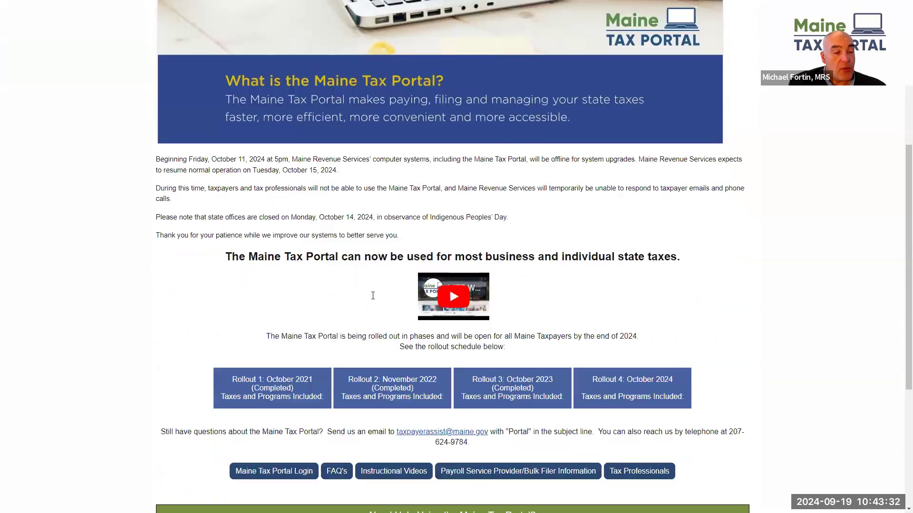
{"action": "scroll", "coordinate": [373, 298], "scroll_direction": "down", "scroll_amount": 1}
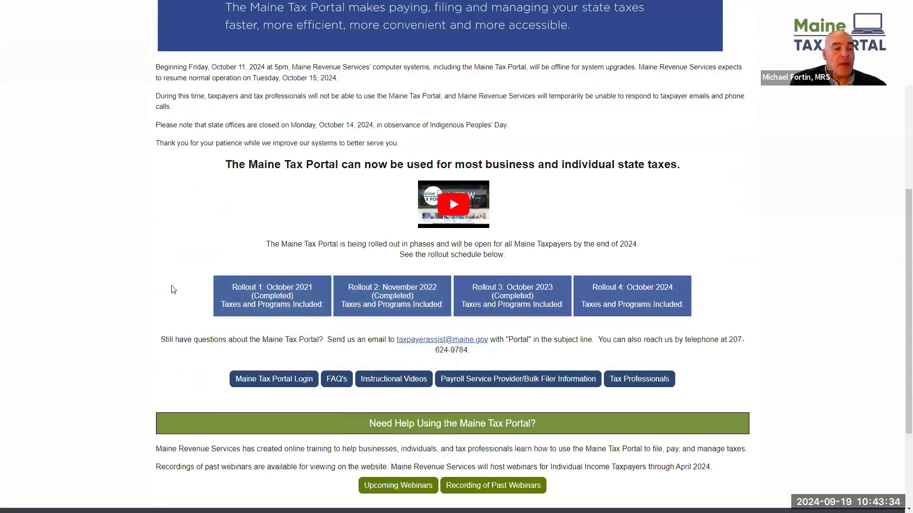